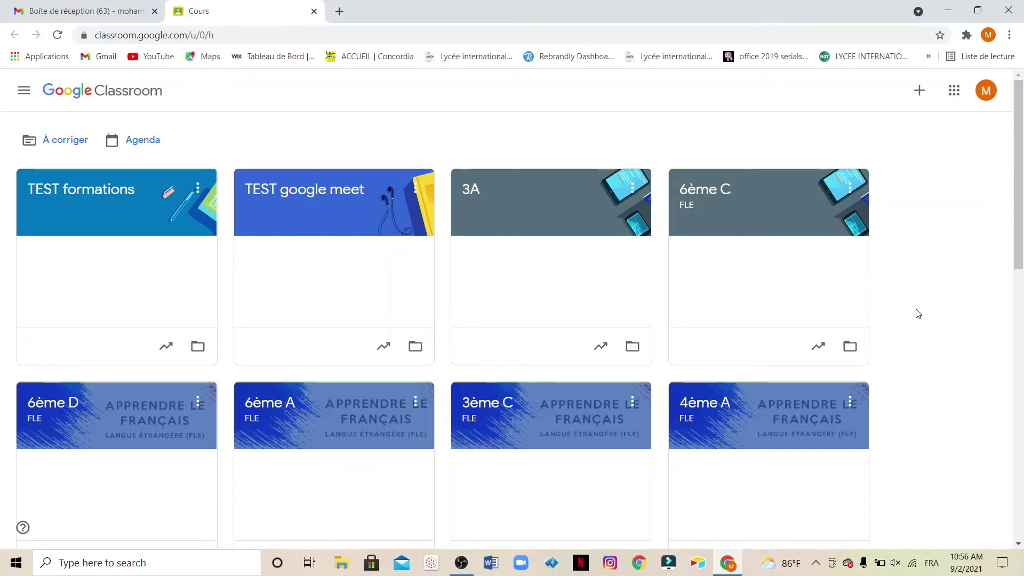
Switch to the Gmail inbox and launch Google Classroom from the Google apps.
left_click(101, 7)
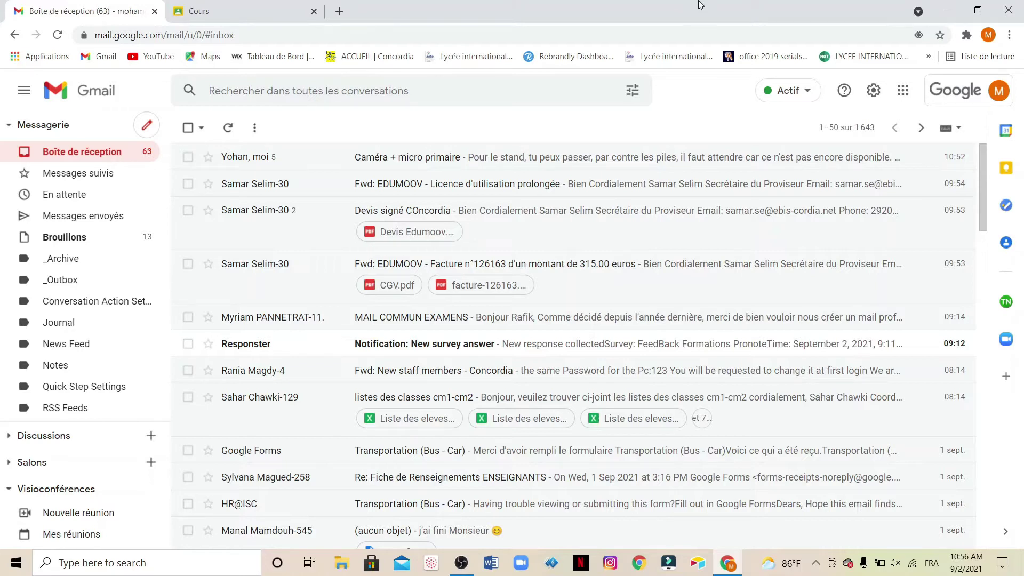
left_click(902, 94)
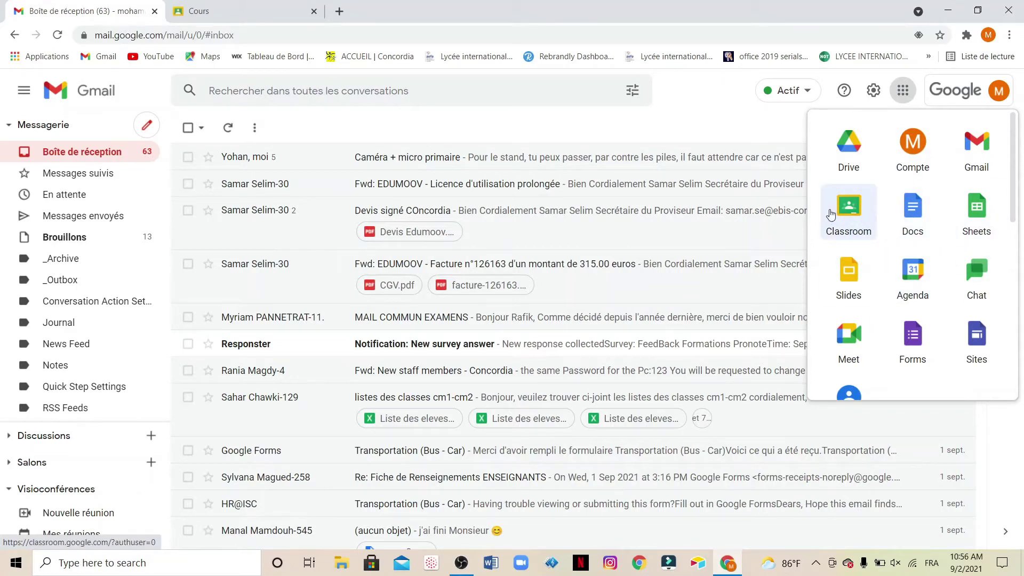
left_click(856, 219)
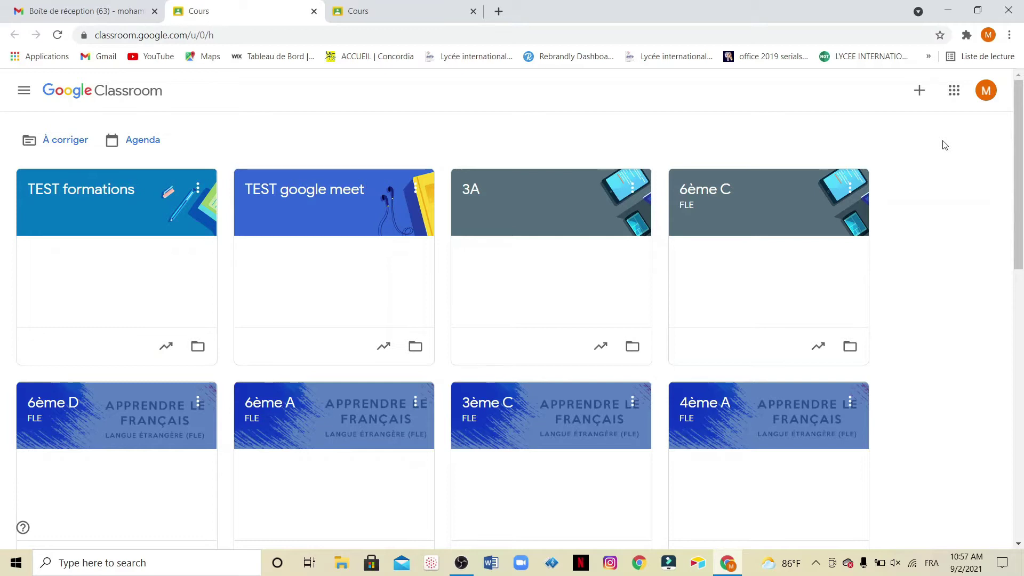
Start creating a new course and enter SNT as both its name and its section.
left_click(923, 95)
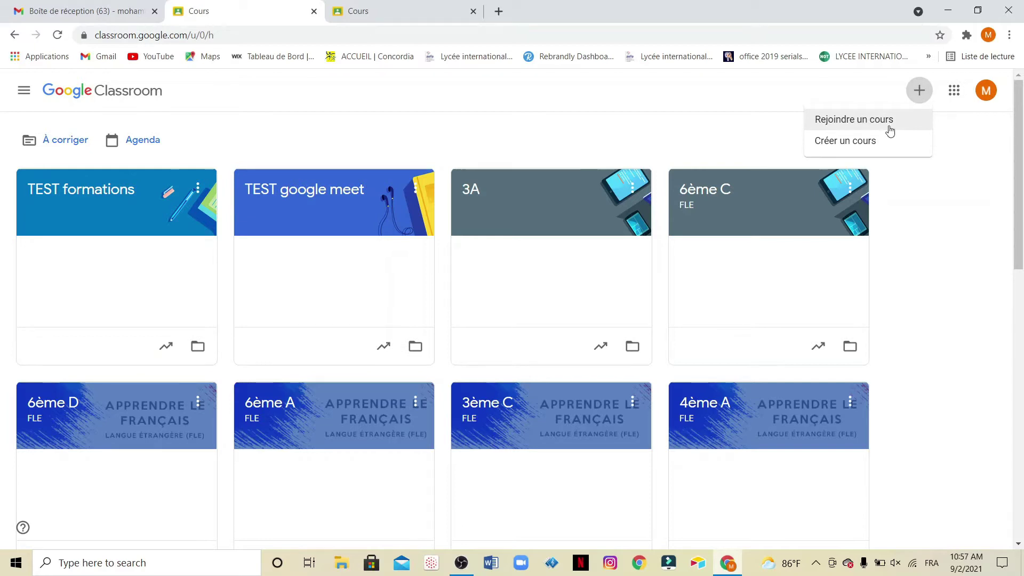
left_click(872, 141)
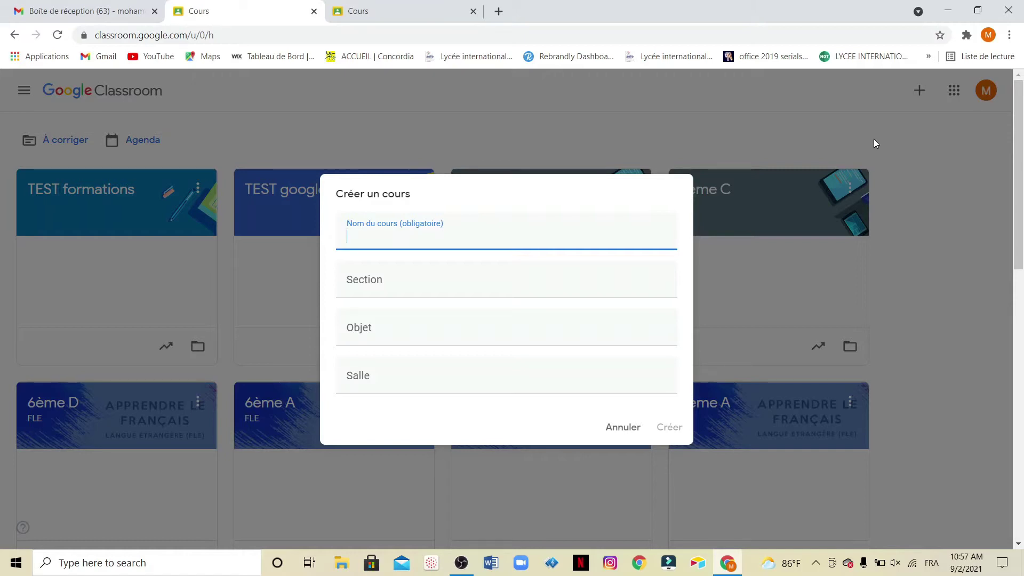
type("Mohamed Rafik Bokhari")
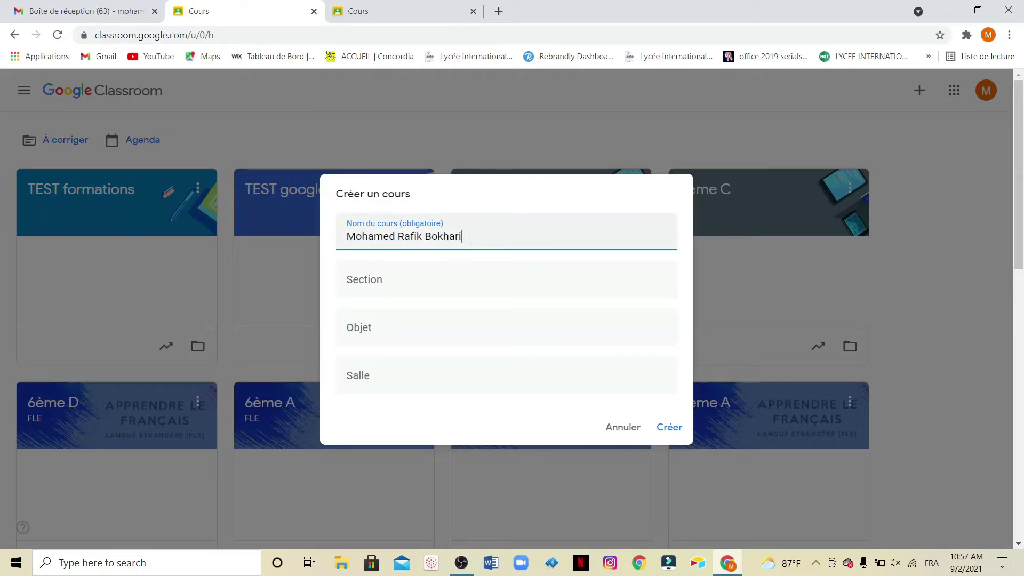
left_click(443, 287)
type("SNT")
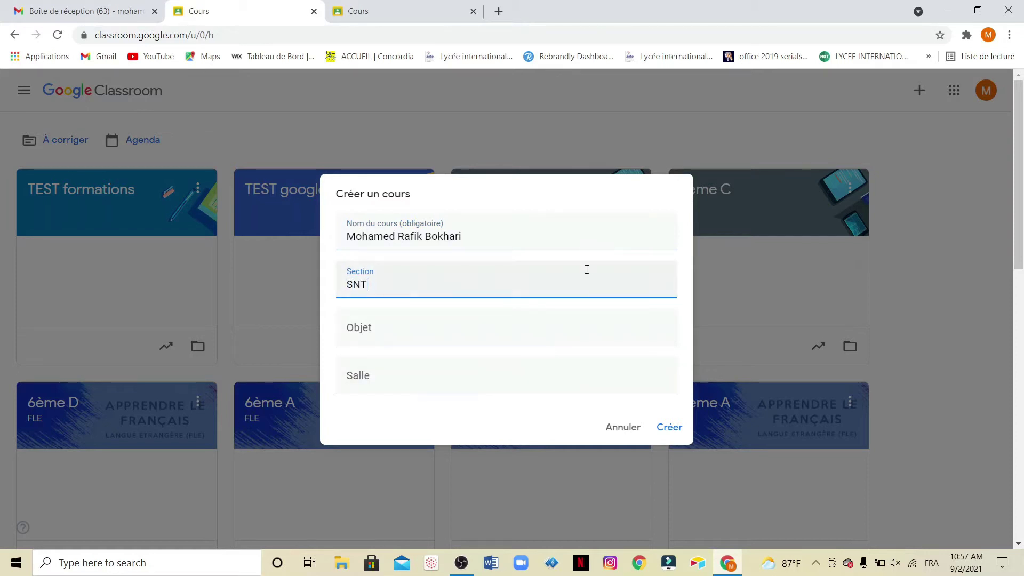
left_click_drag(492, 233, 327, 240)
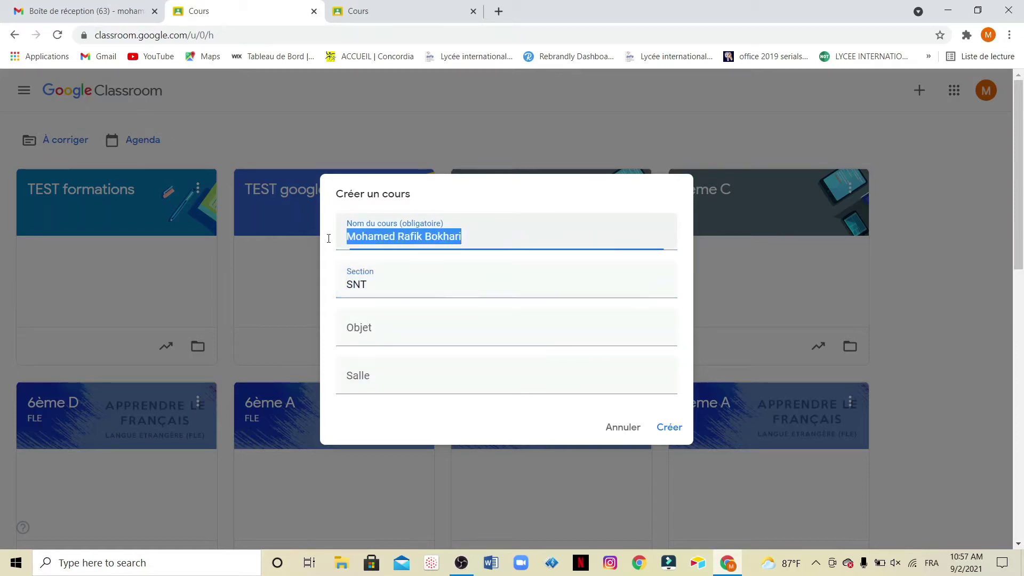
type("SNT")
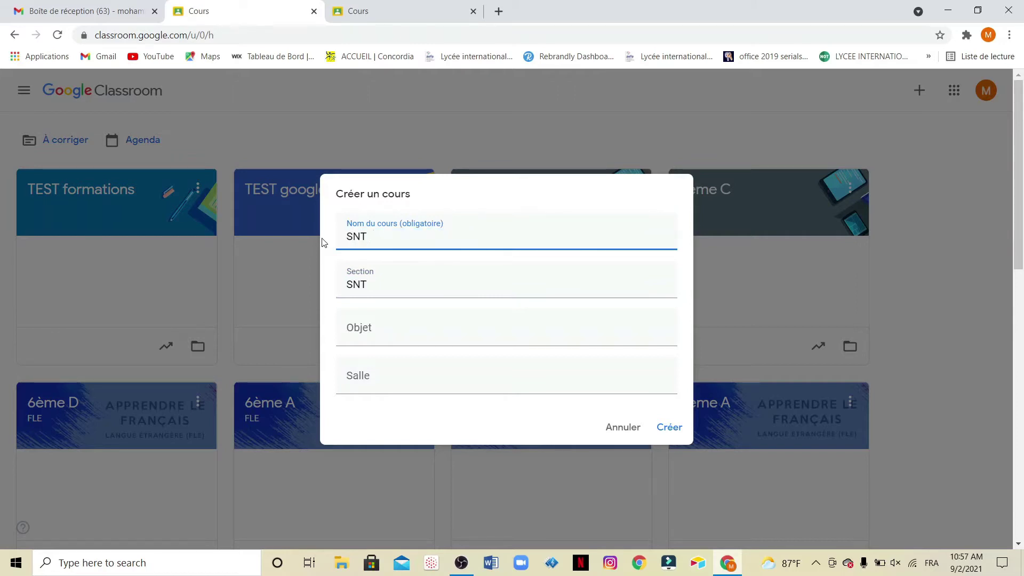
Replace the new course's section with the teacher's full name and create the course.
left_click_drag(383, 283, 320, 285)
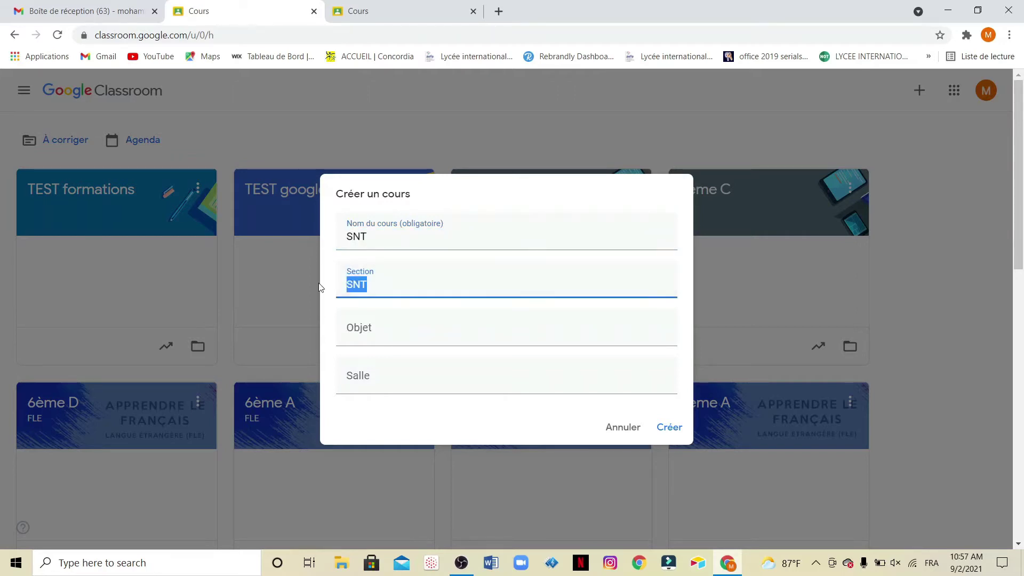
key("BackSpace")
type("Mohamef")
key("BackSpace")
key("BackSpace")
type("d Rafik Bokh")
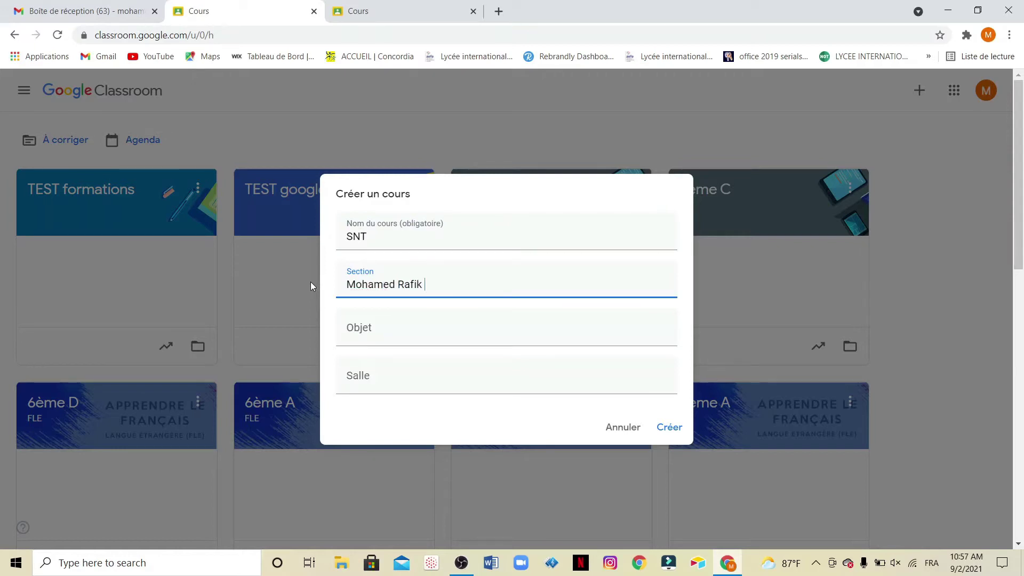
type("ari")
left_click(672, 427)
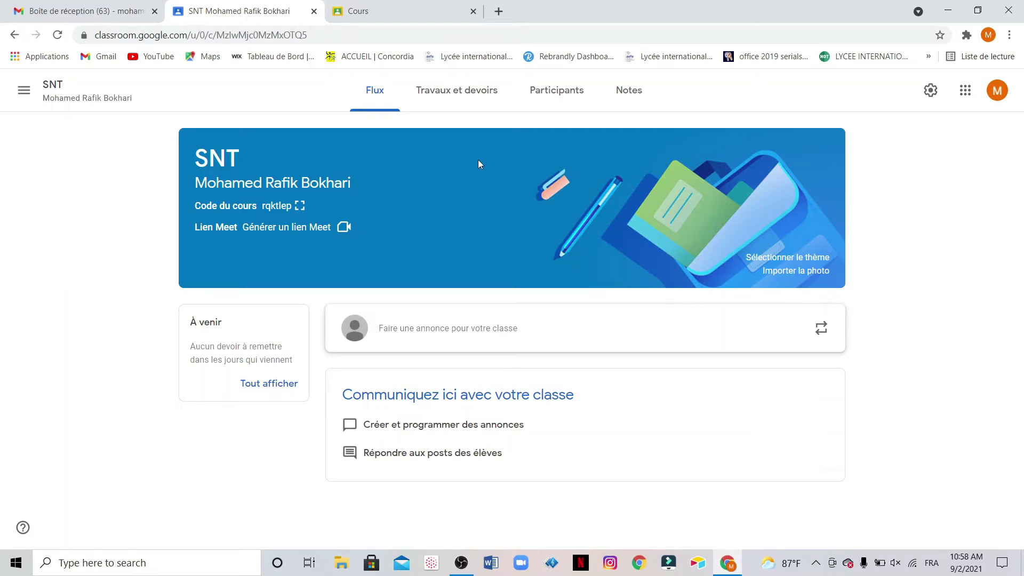
Return to the list of all courses and open the new SNT course from there.
left_click(24, 91)
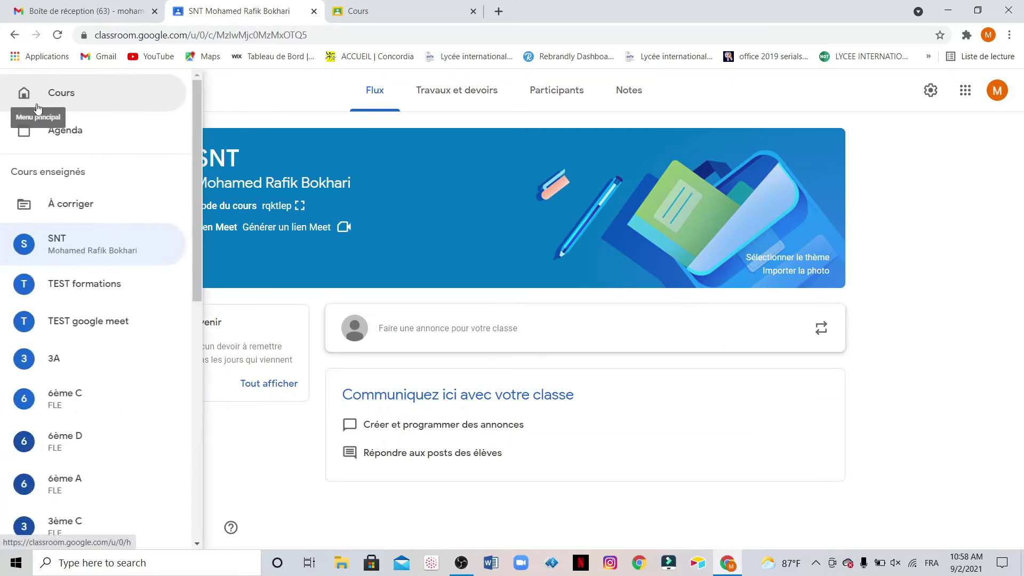
left_click(83, 104)
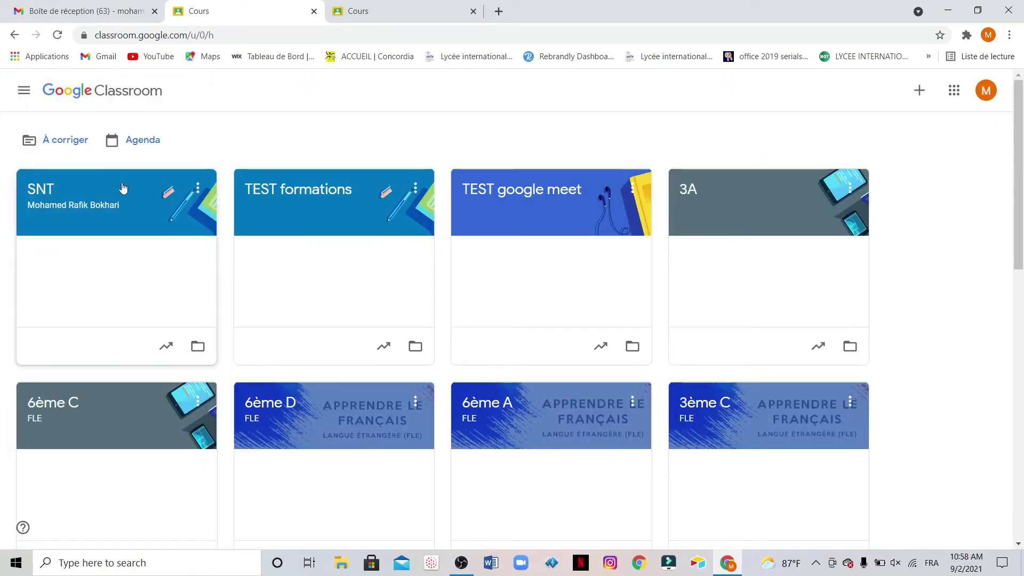
mouse_move(98, 194)
left_mouse_down()
mouse_move(406, 197)
mouse_move(514, 227)
mouse_move(789, 237)
mouse_move(280, 190)
mouse_move(72, 155)
mouse_move(77, 198)
mouse_move(96, 199)
left_mouse_up()
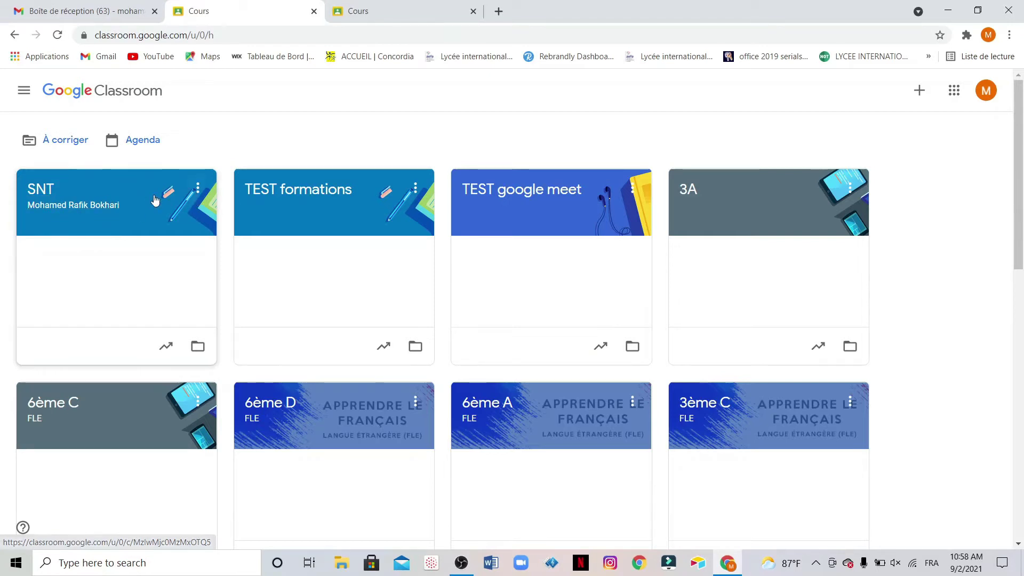
left_click(51, 189)
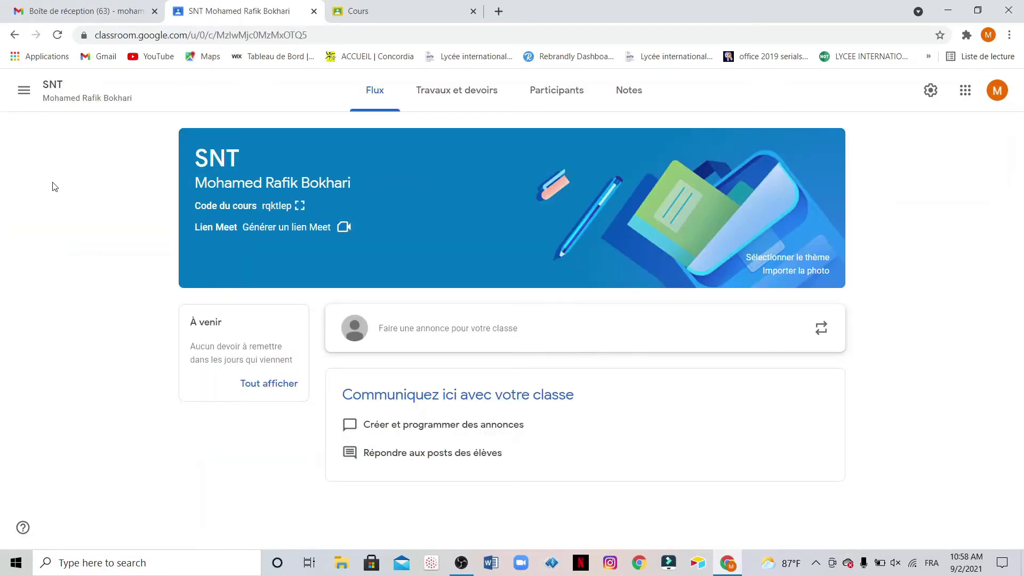
Apply the green theme with the smartphone and letter from the Général gallery to the SNT course.
left_click(793, 257)
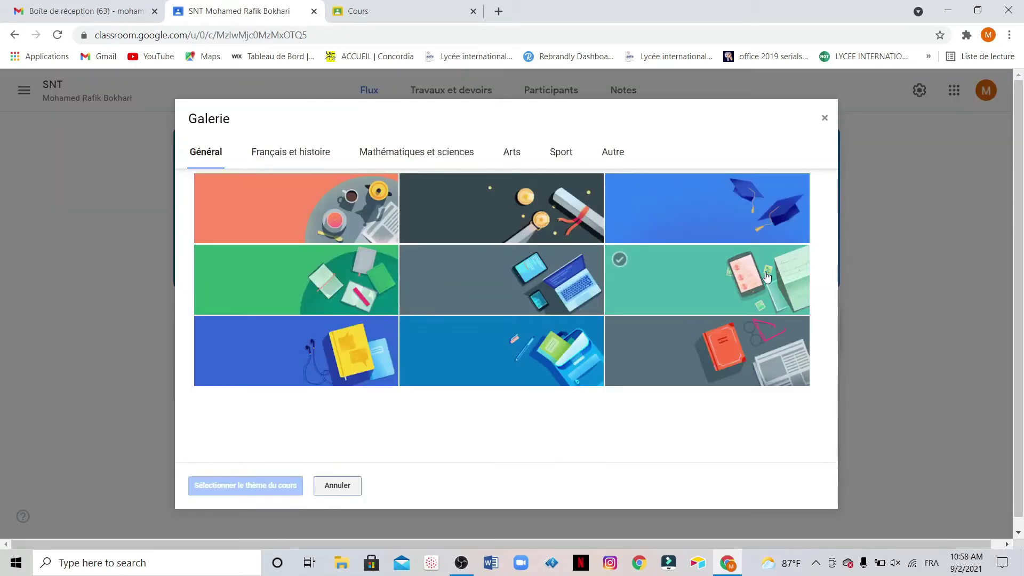
left_click(768, 278)
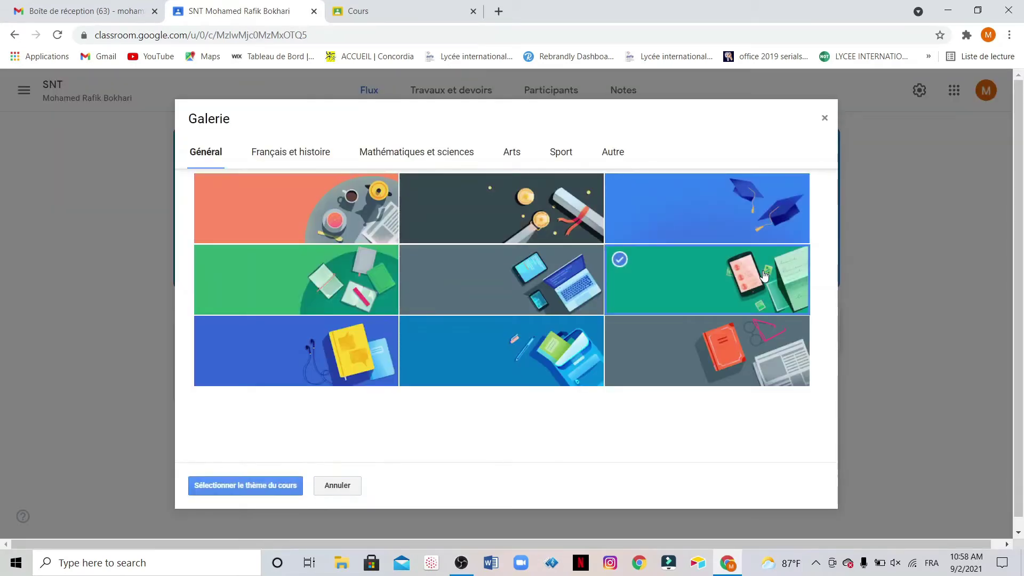
left_click(265, 483)
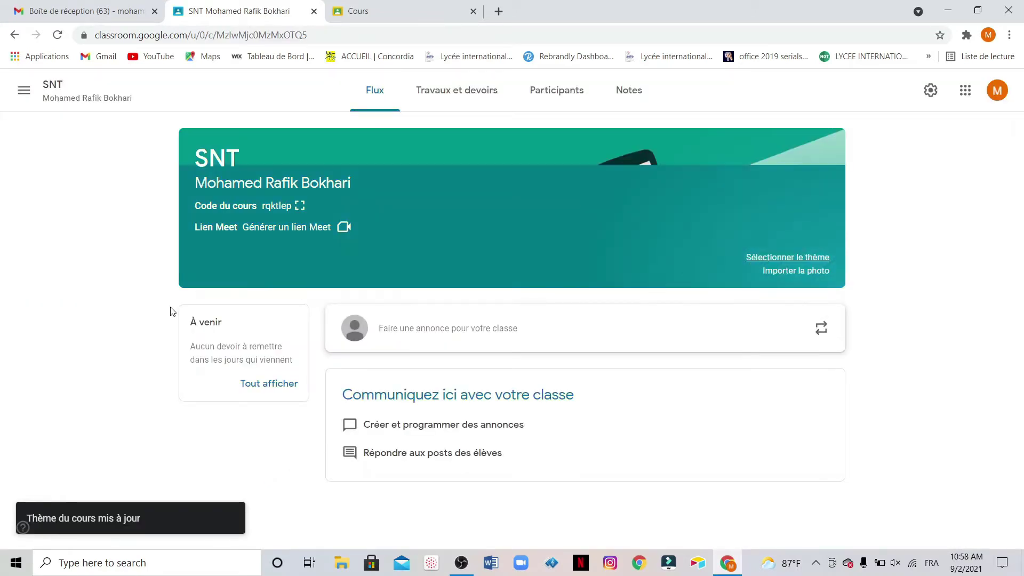
Generate a Meet link for the SNT course and save it as visible to students.
left_click(277, 230)
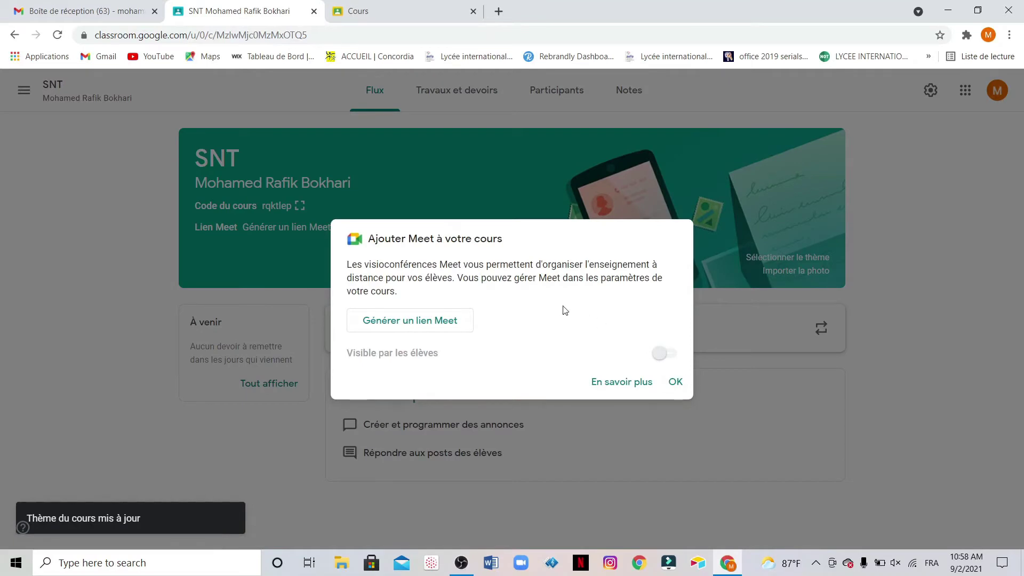
left_click(413, 321)
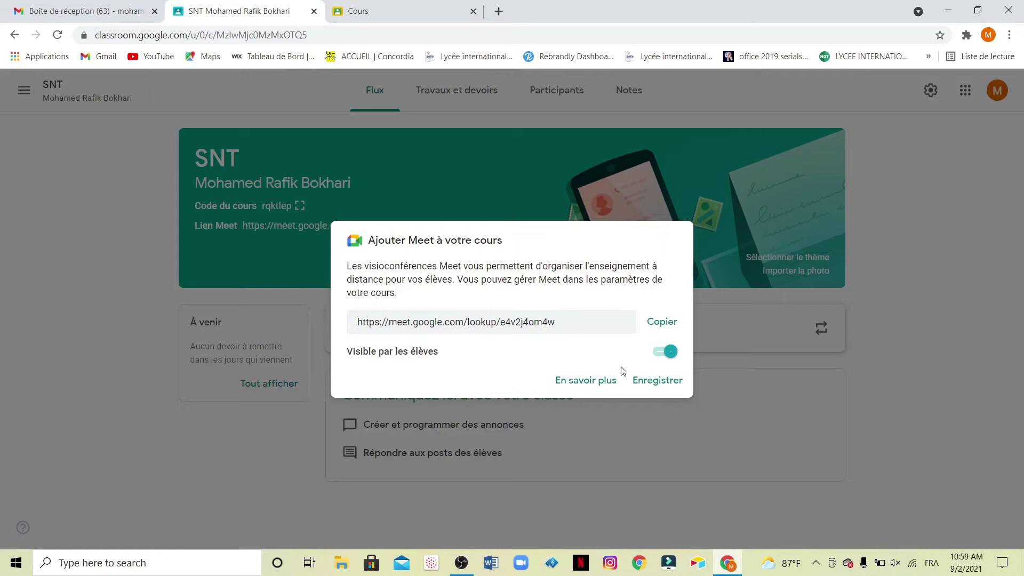
left_click(661, 385)
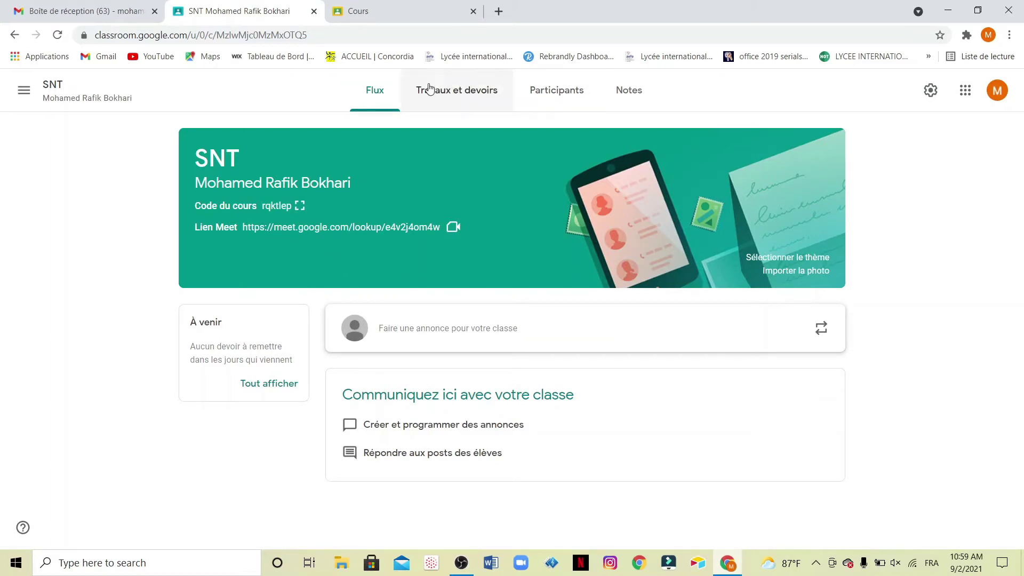
Copy the SNT course's student invitation link from the participants' invite dialog, without inviting anyone by e-mail.
left_click(556, 102)
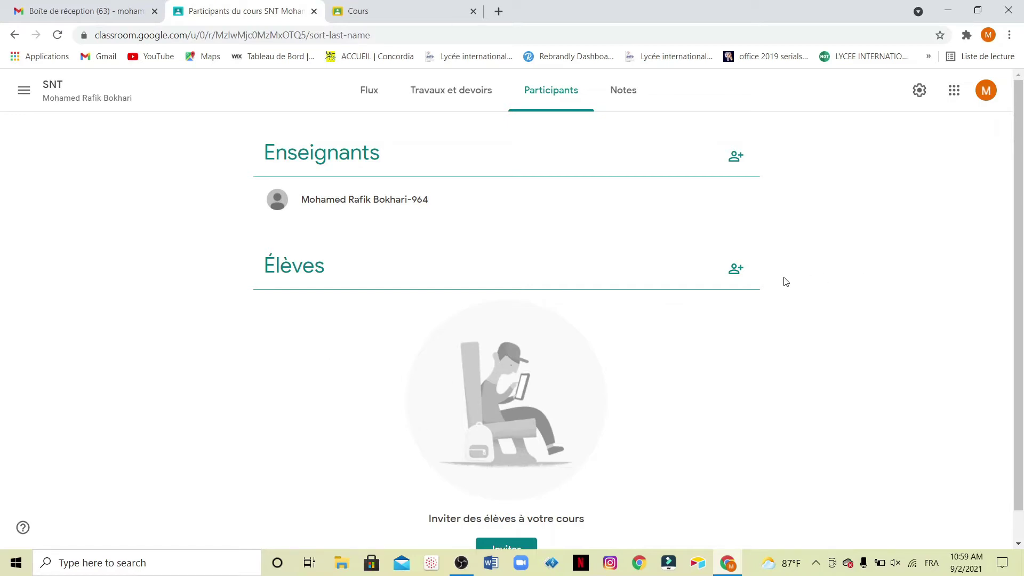
left_click(735, 268)
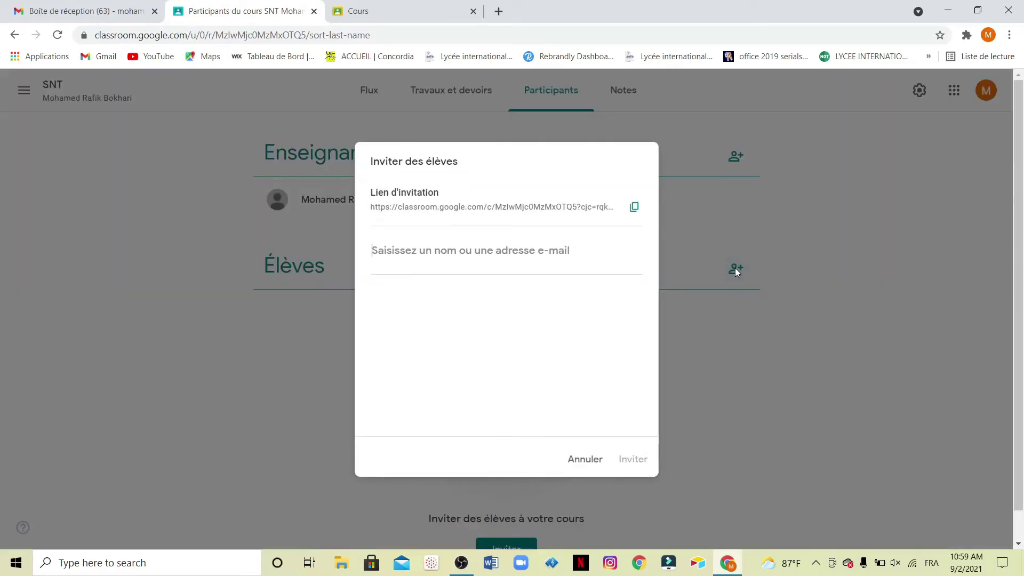
left_click(635, 210)
left_click(590, 461)
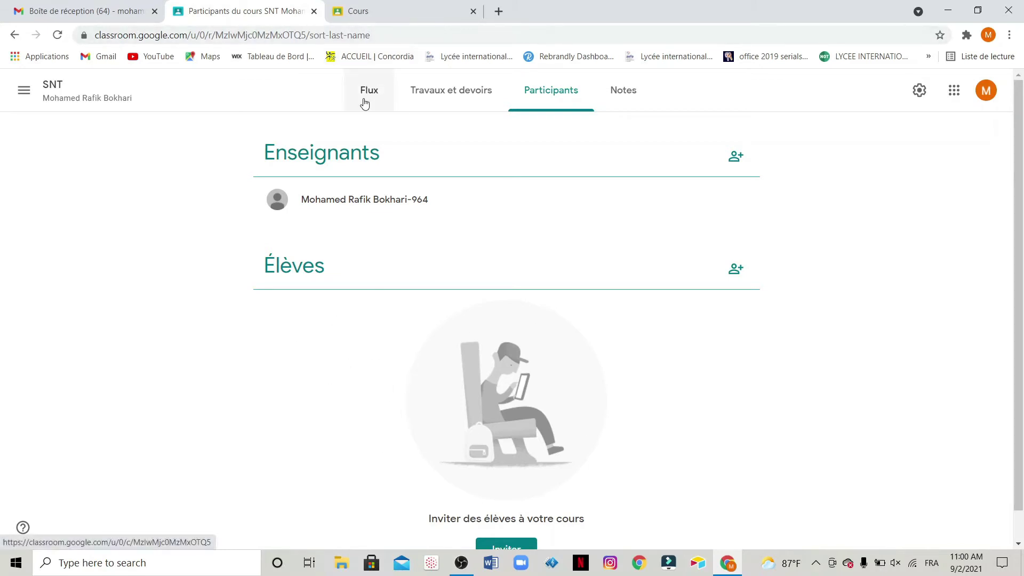
Reopen the SNT course from the course list, then preview its Meet video call and close it.
left_click(24, 92)
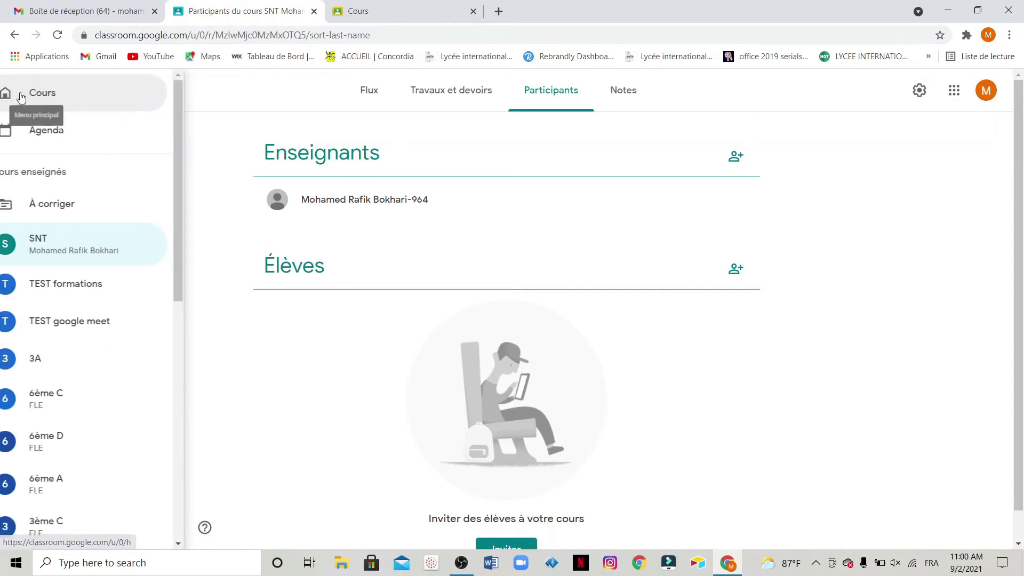
left_click(71, 99)
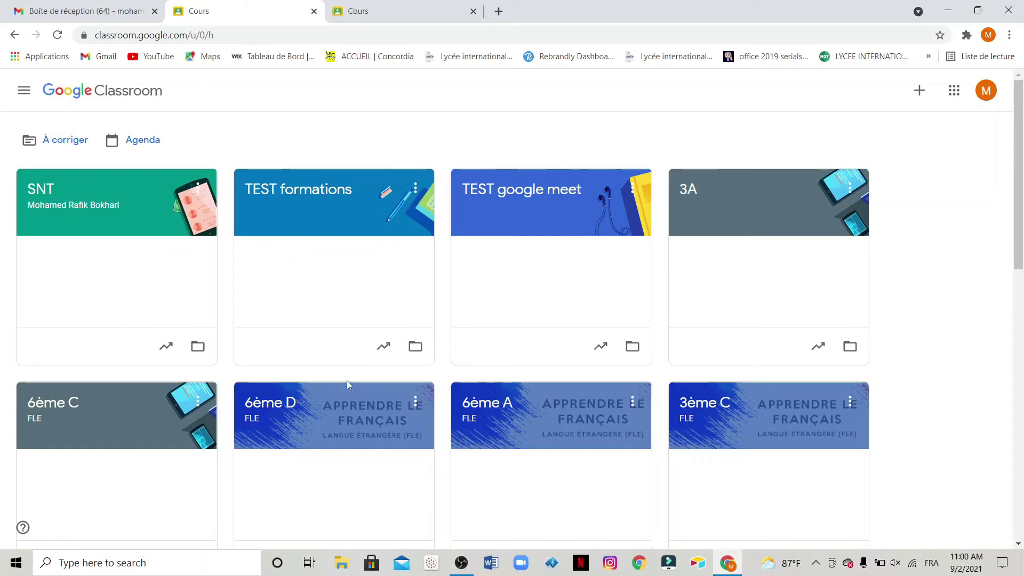
left_click(47, 193)
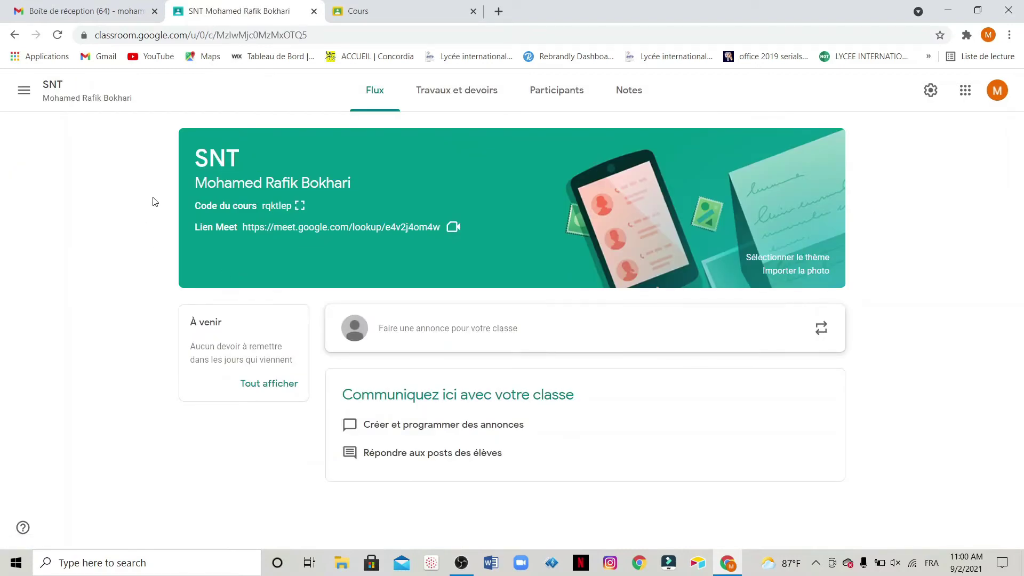
left_click(346, 229)
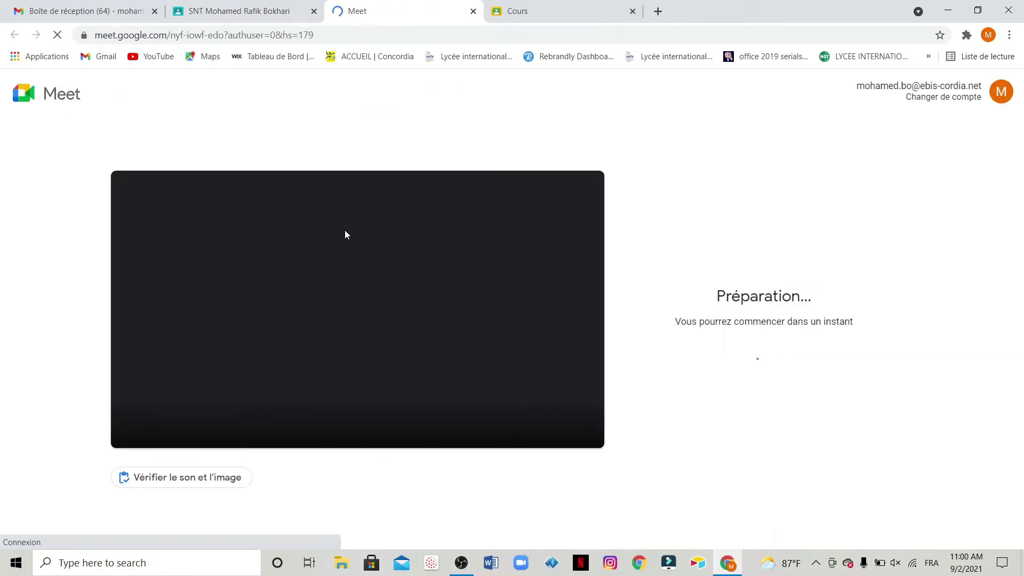
left_click(473, 11)
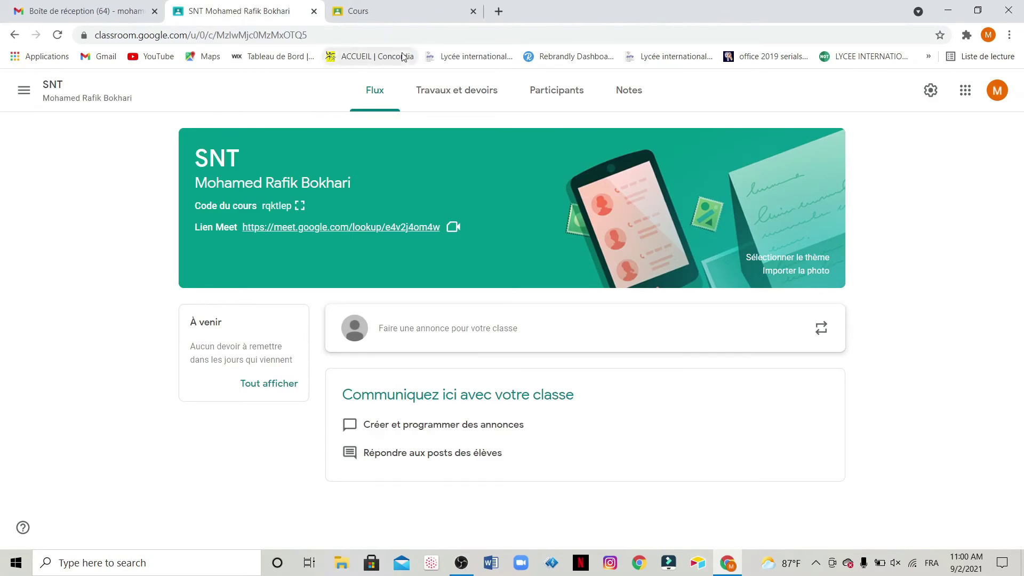
Draft an announcement in the SNT course stream for all students reading "bonjour à tous".
left_click(462, 333)
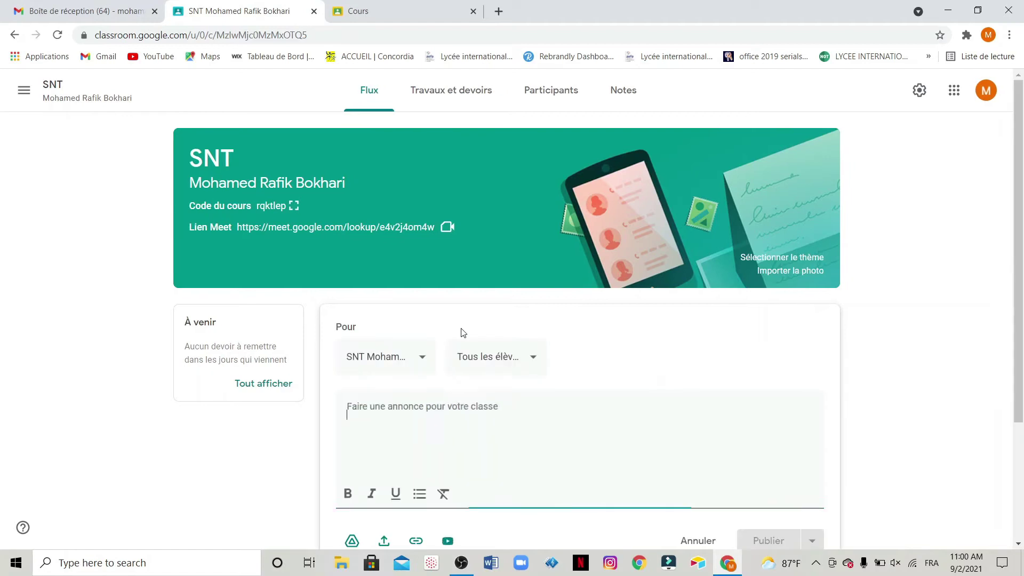
left_click(534, 363)
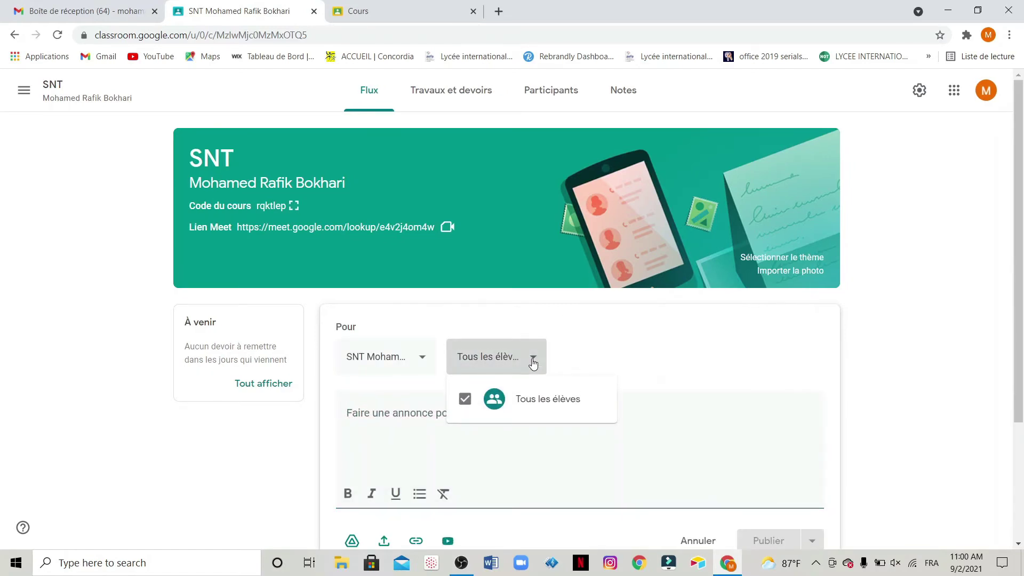
left_click(533, 363)
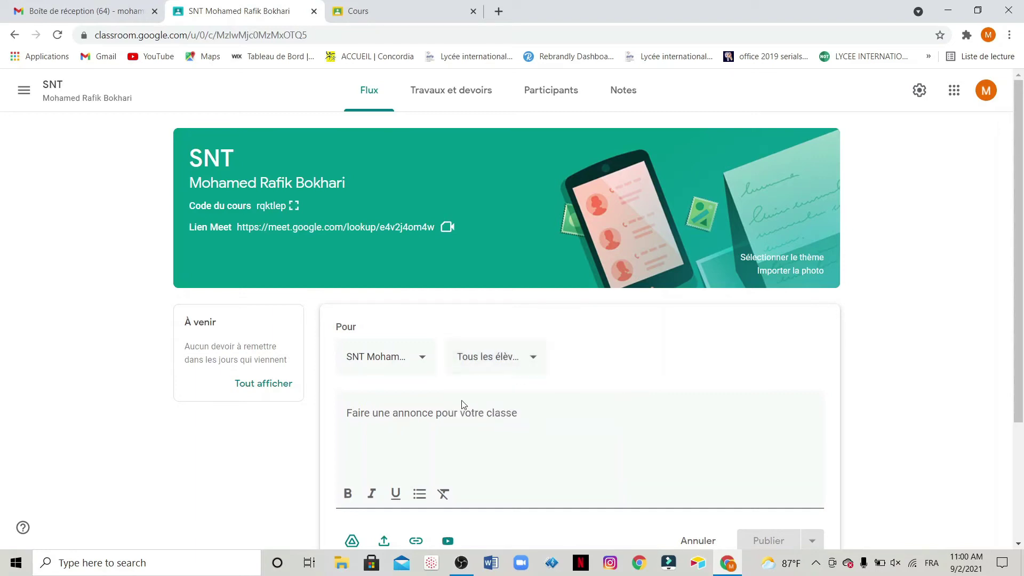
left_click(434, 422)
type("bonjour ")
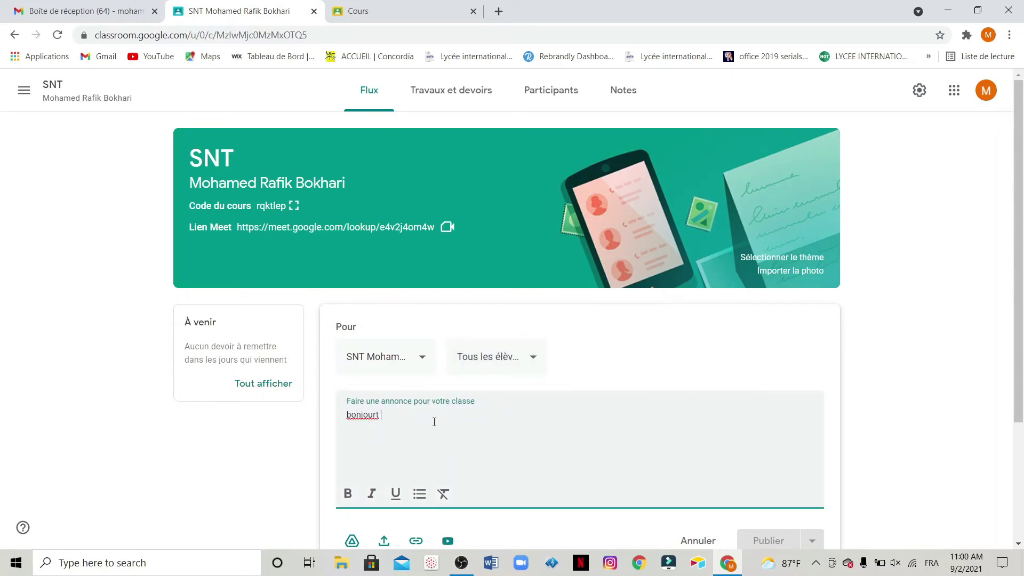
type("à tous")
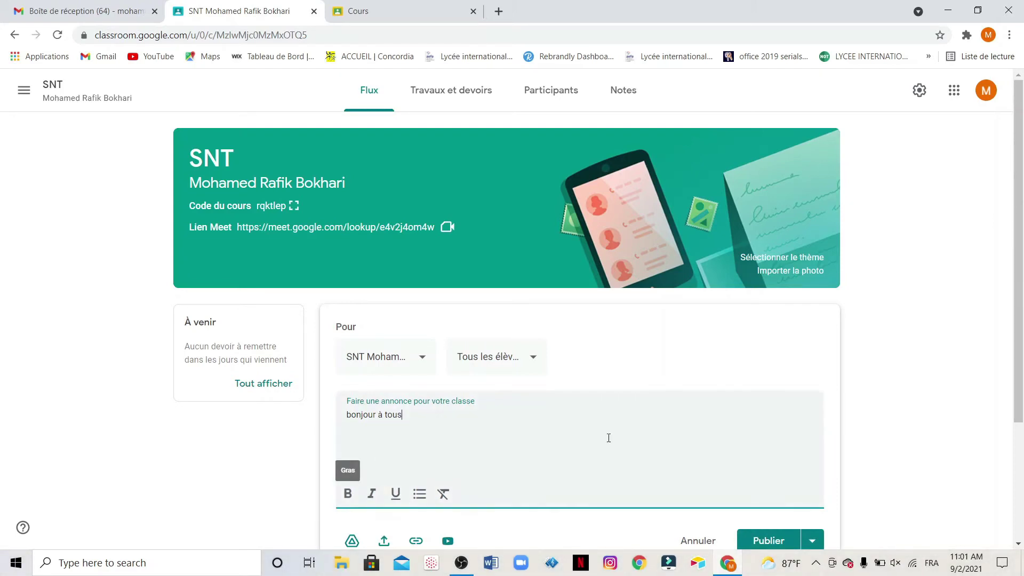
Publish the "bonjour à tous" announcement immediately in the SNT stream, then look at the published post's management options.
left_click_drag(1022, 126, 1022, 225)
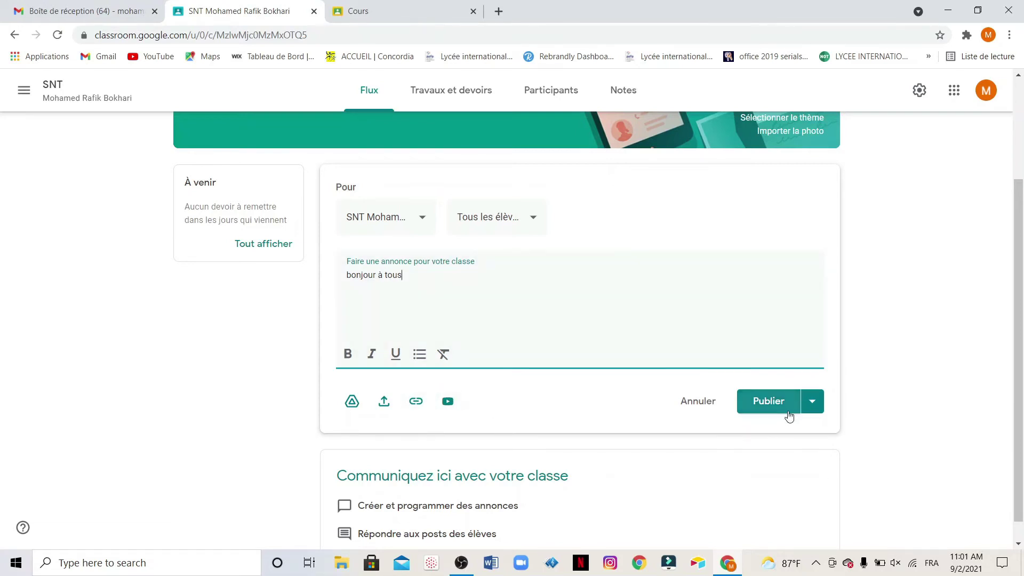
left_click(814, 413)
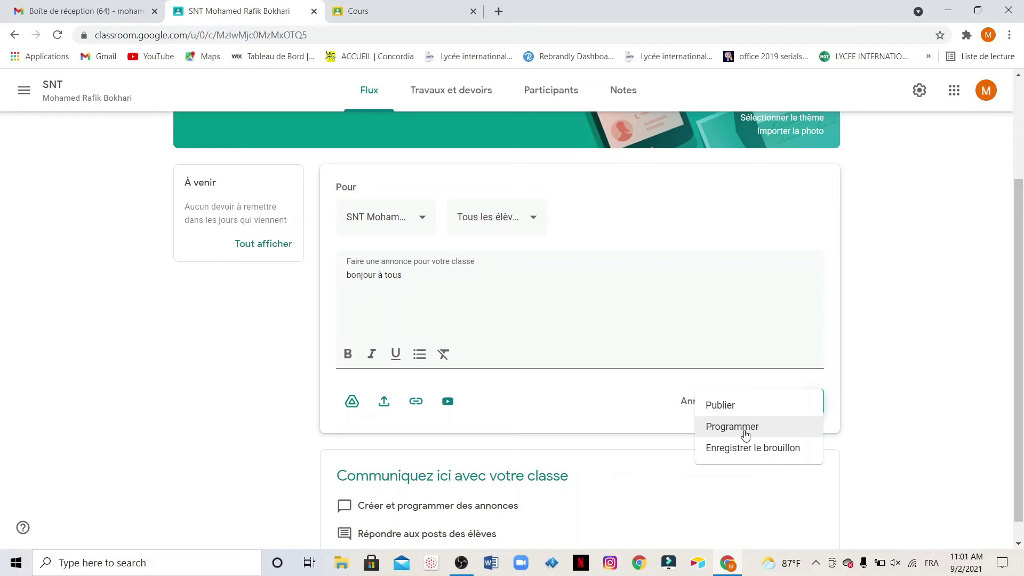
left_click(859, 393)
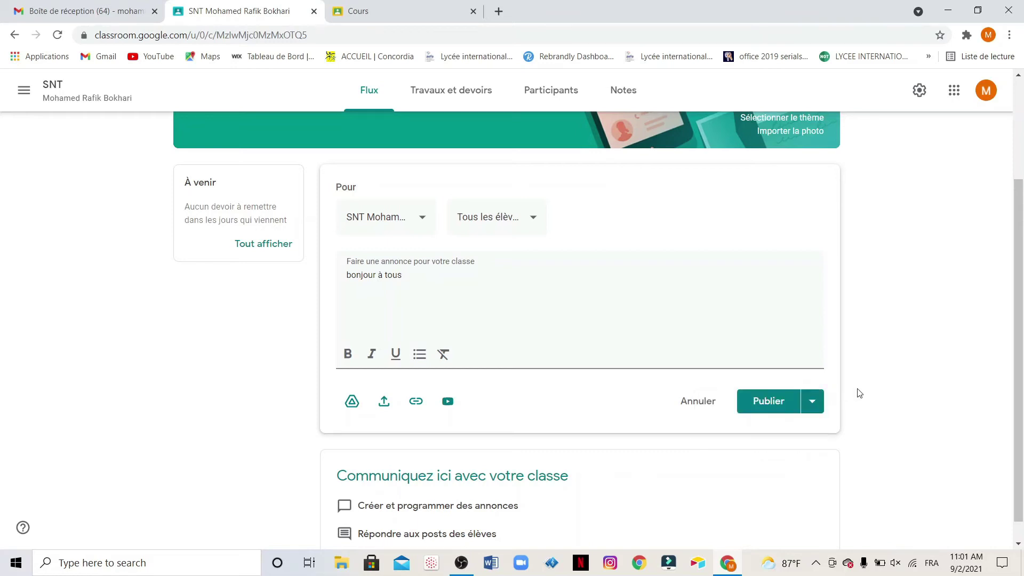
left_click(761, 403)
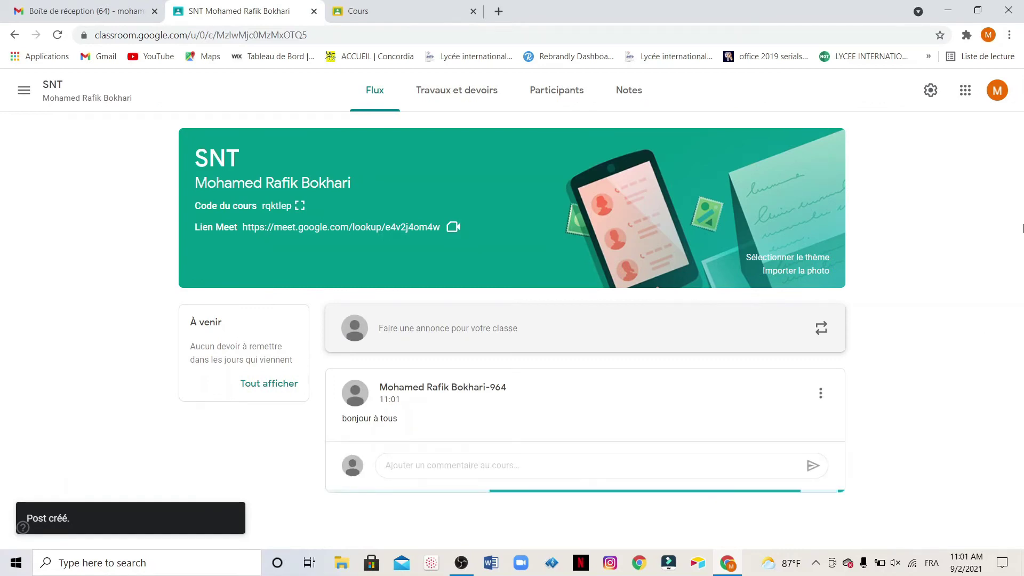
left_click(821, 397)
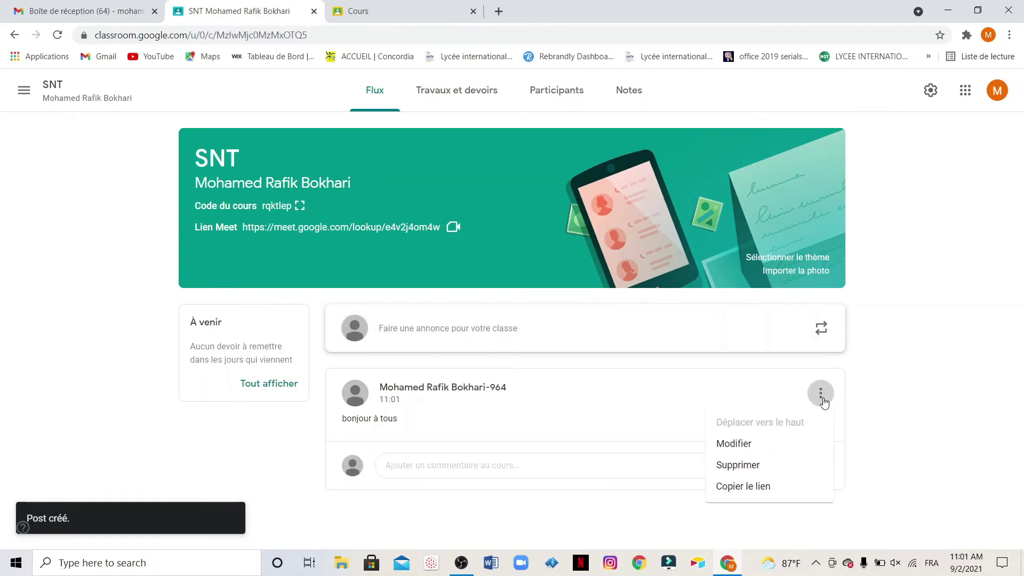
left_click(917, 313)
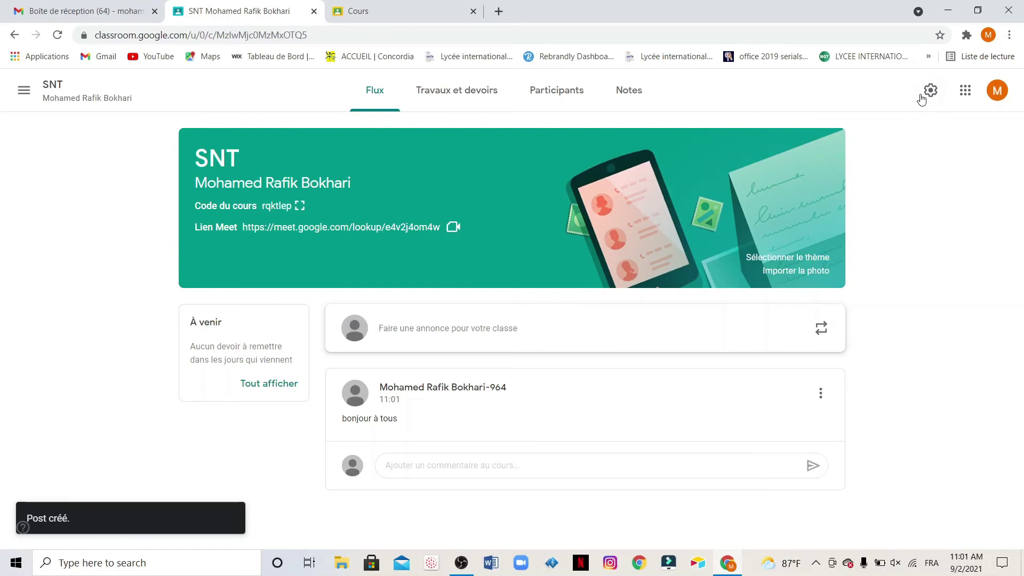
Review the SNT course settings, including the choices for who can post in the stream, and close them without changes.
left_click(937, 89)
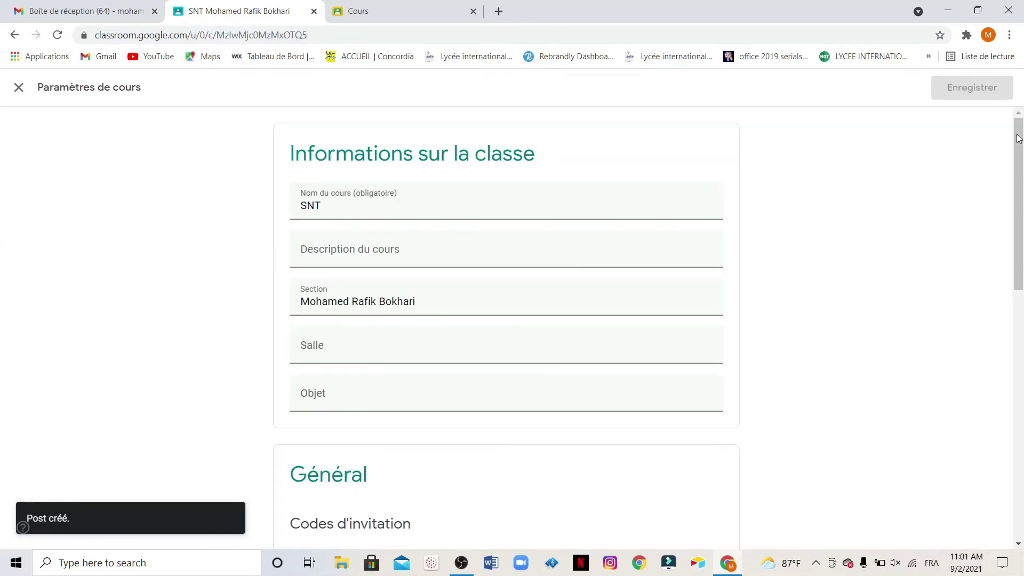
left_click_drag(1020, 139, 1022, 319)
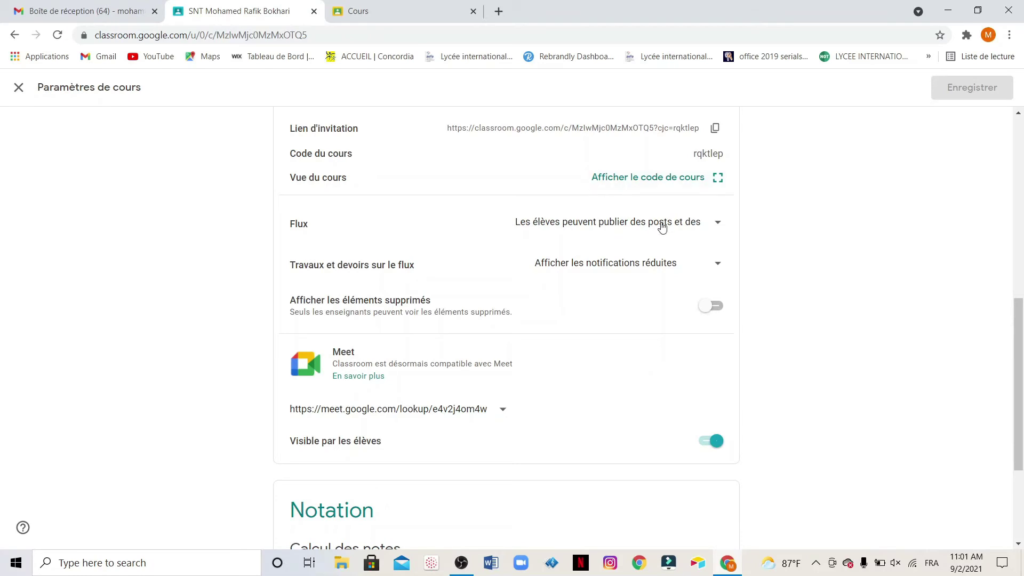
left_click(721, 231)
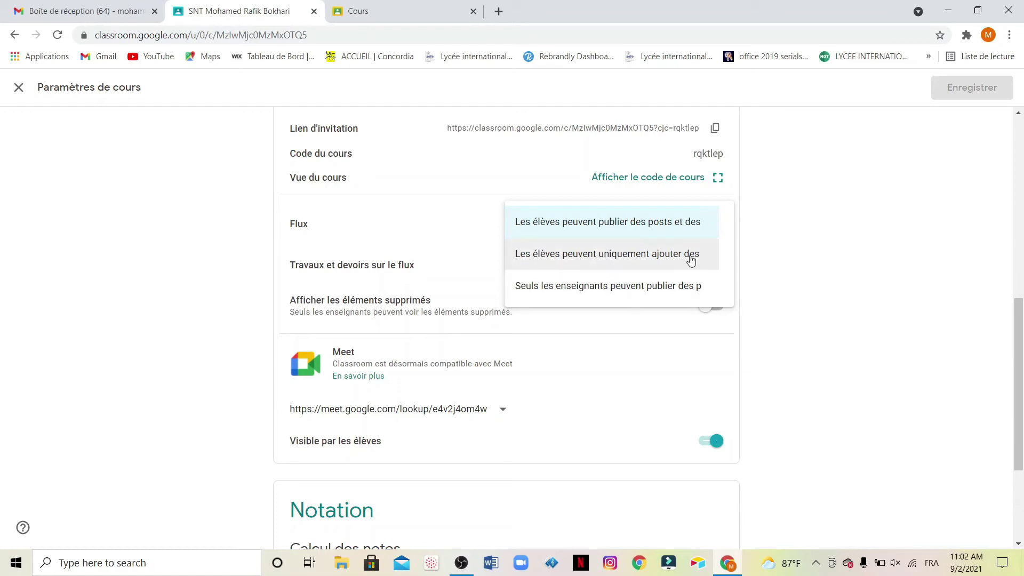
left_click(768, 243)
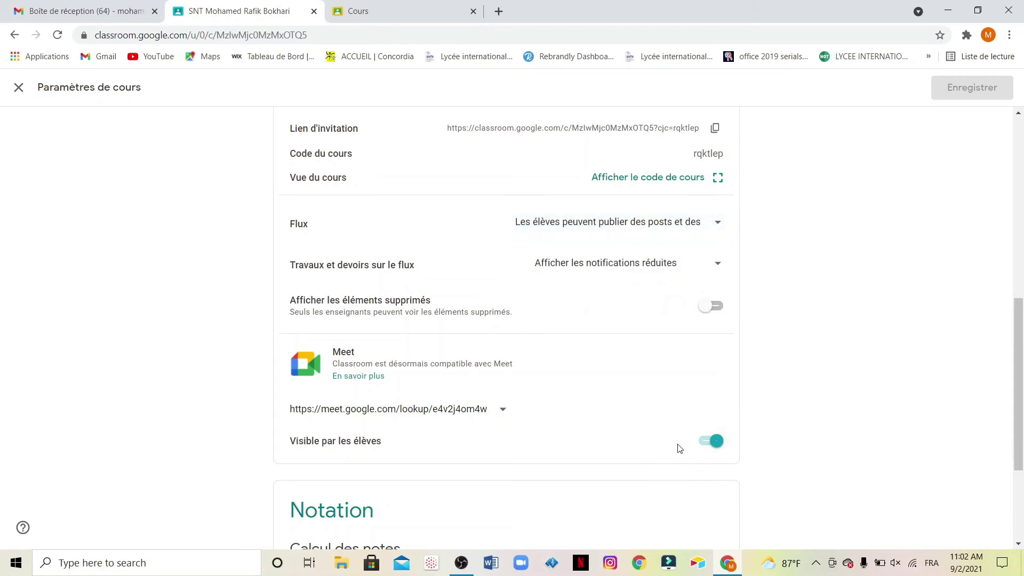
left_click(18, 87)
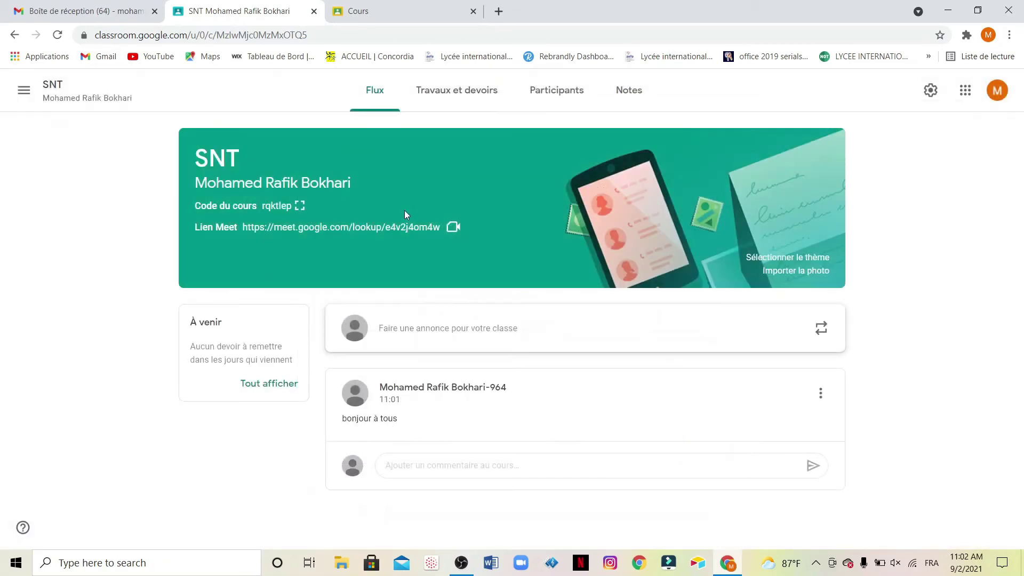
Open a blank assignment (Devoir) in the SNT coursework and look at which students it can be assigned to.
left_click(462, 93)
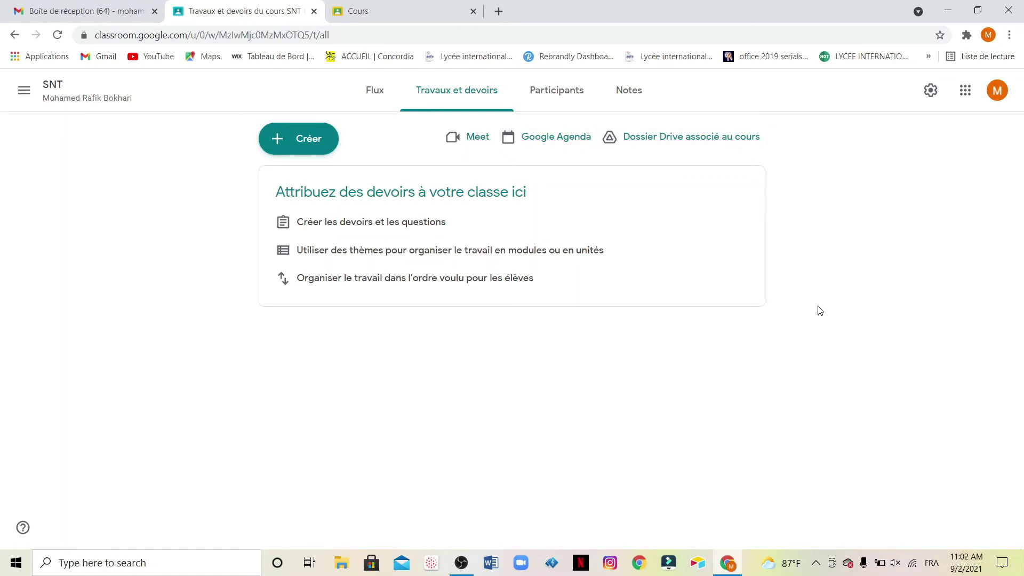
left_click(317, 145)
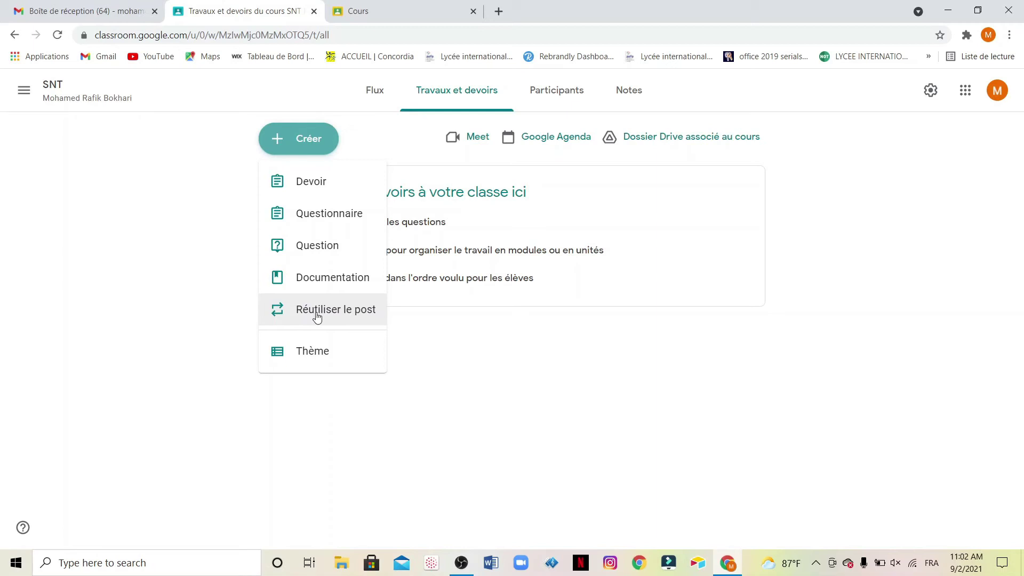
left_click(307, 180)
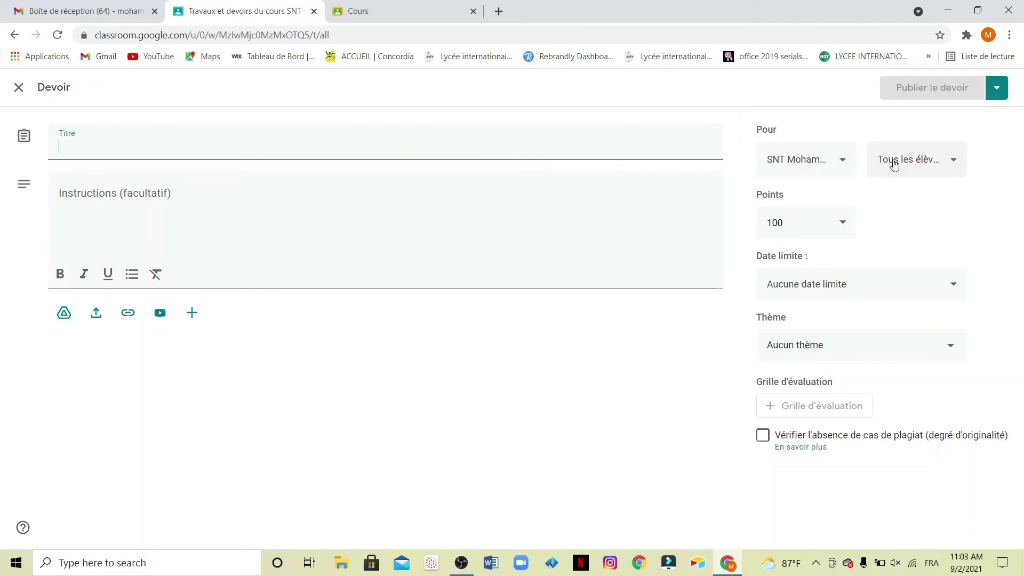
left_click(954, 167)
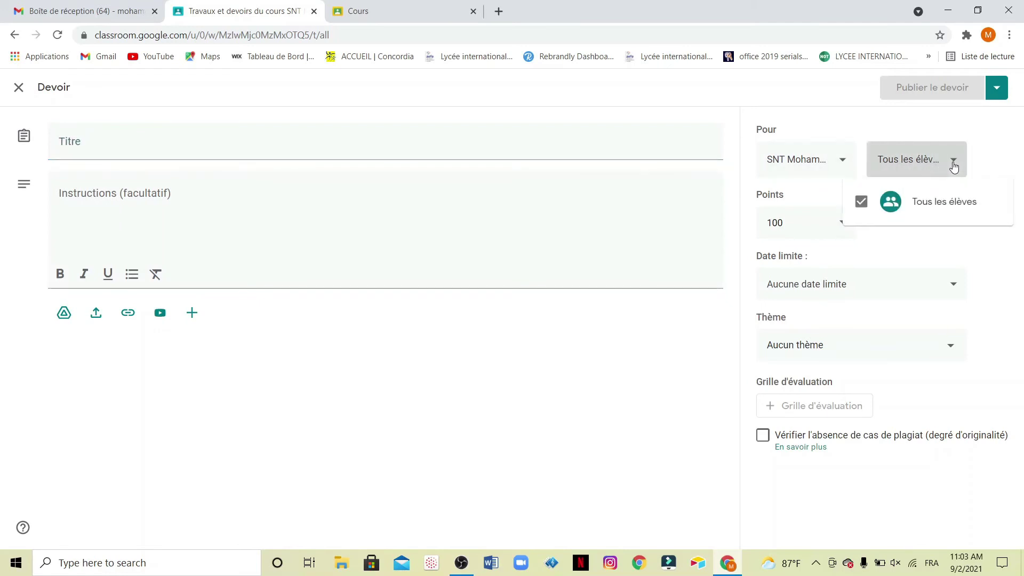
left_click(954, 166)
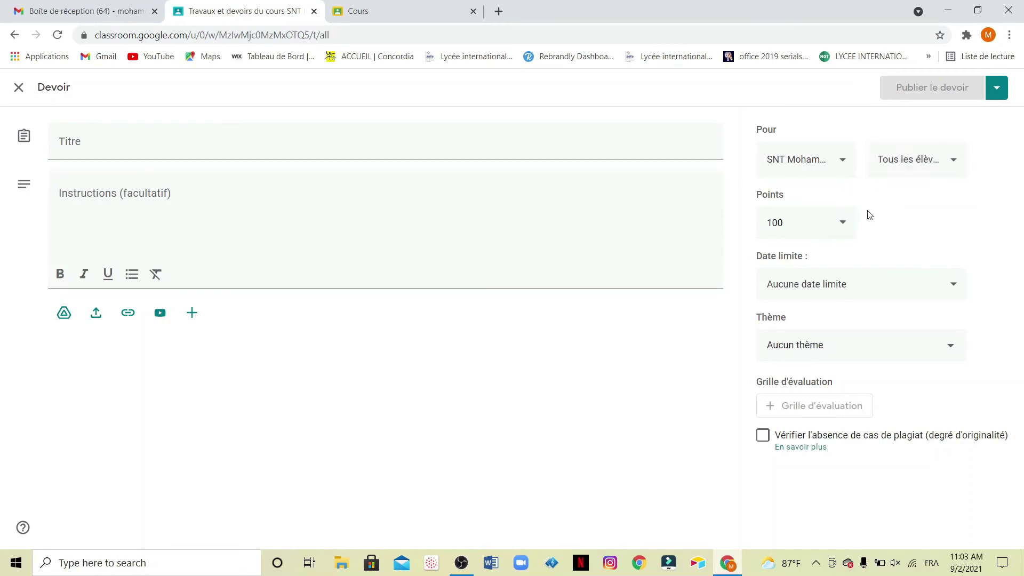
Examine the blank assignment's points, due date and publishing options, then close it without publishing.
left_click(842, 230)
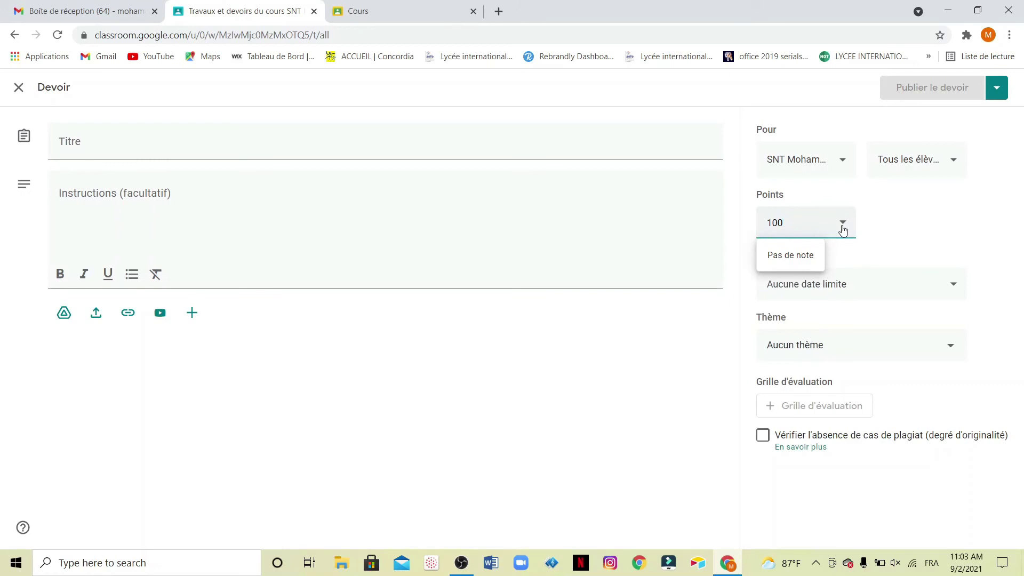
left_click(960, 290)
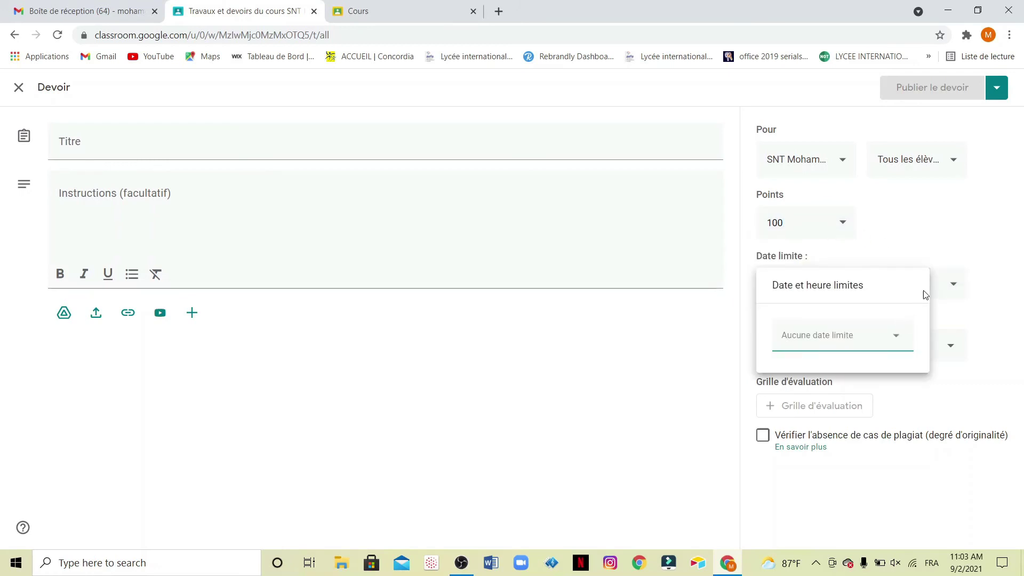
left_click(954, 286)
left_click(980, 252)
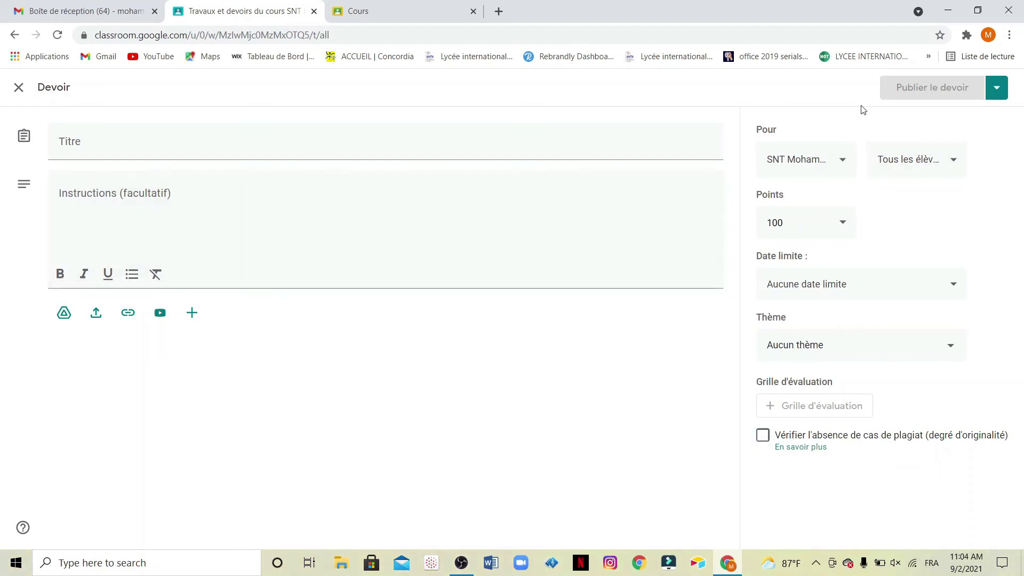
left_click(1001, 92)
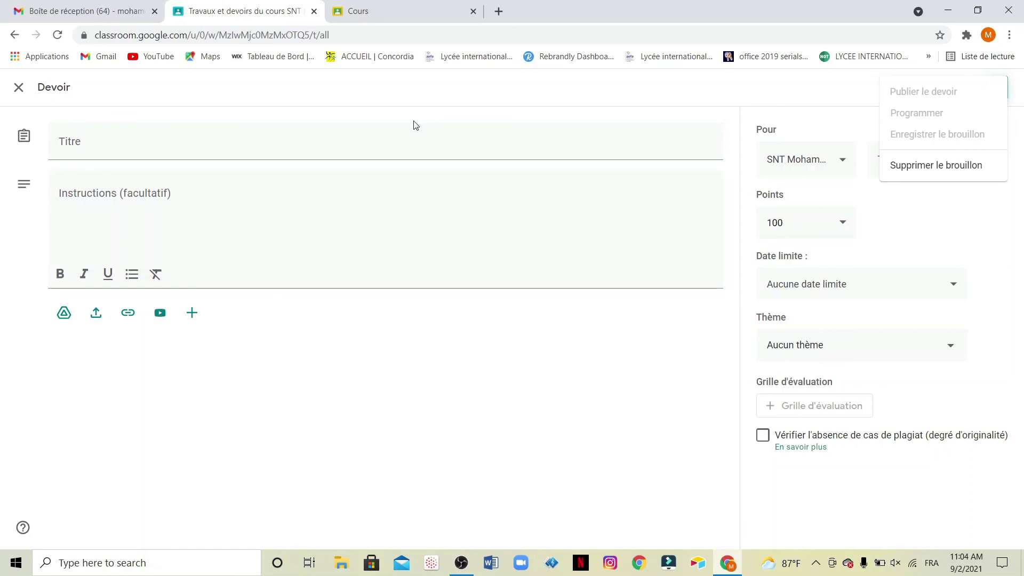
left_click(18, 88)
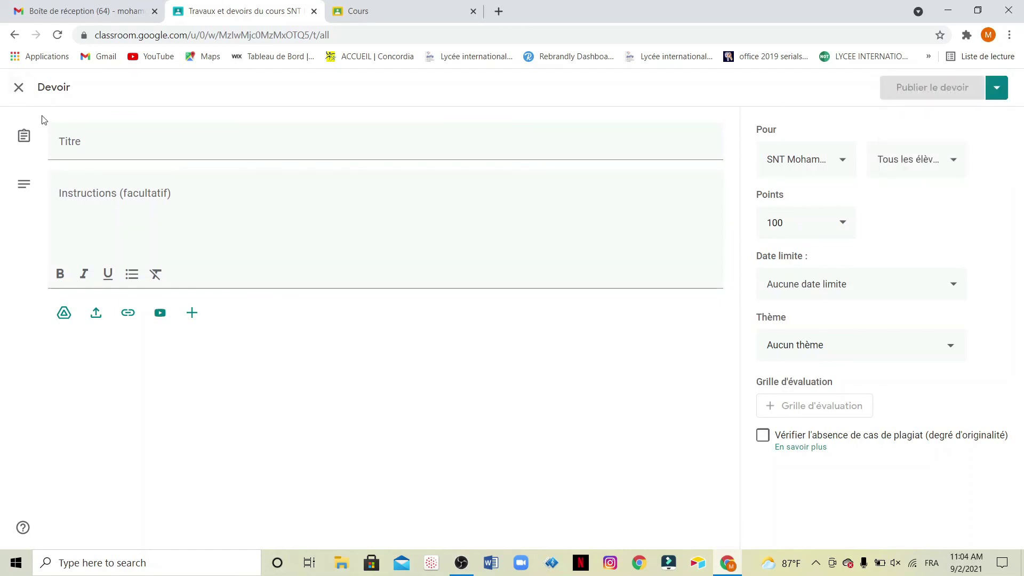
left_click(18, 89)
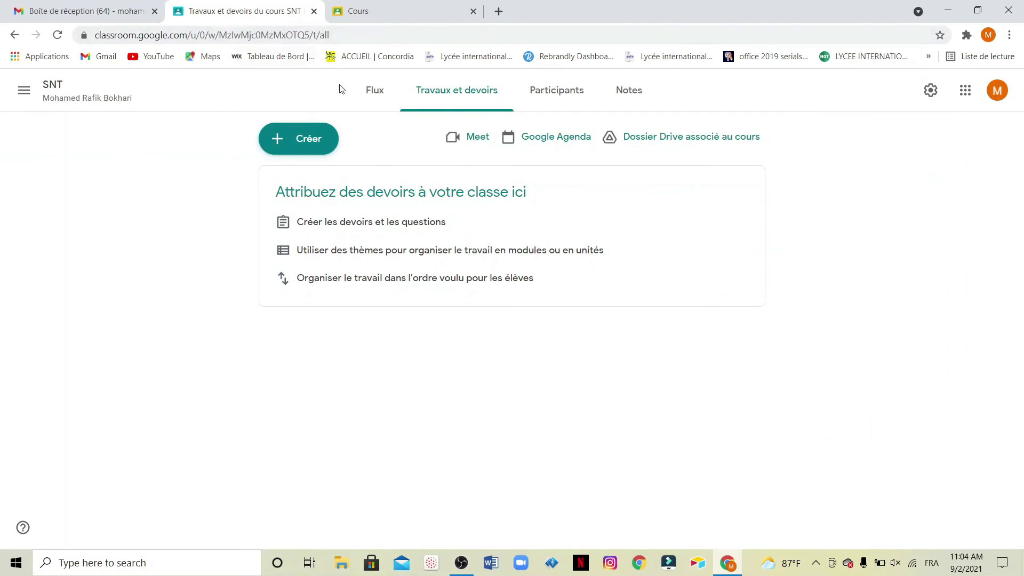
View the SNT course's stream and gradebook (Notes), then return to the stream.
left_click(368, 95)
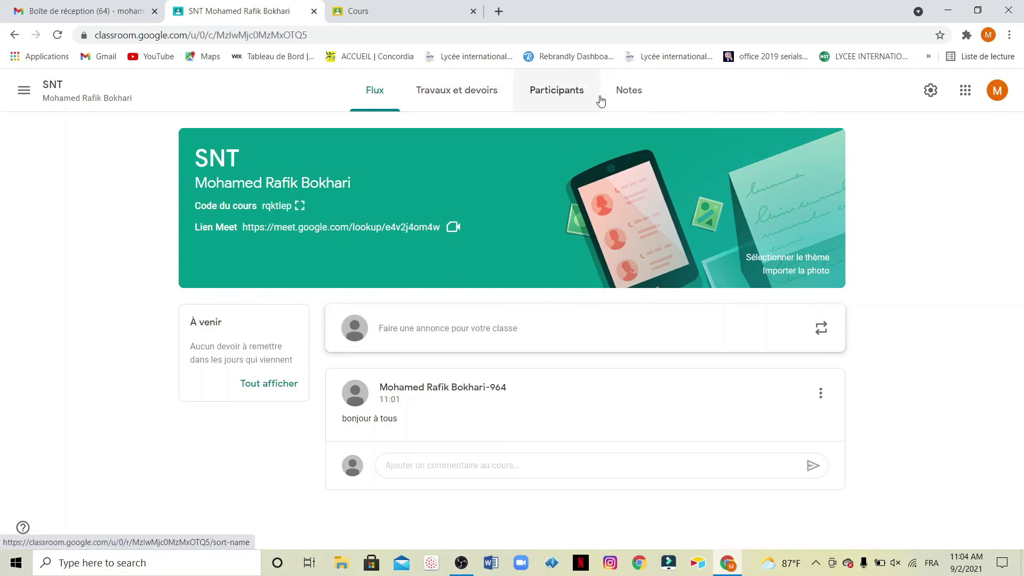
left_click(638, 99)
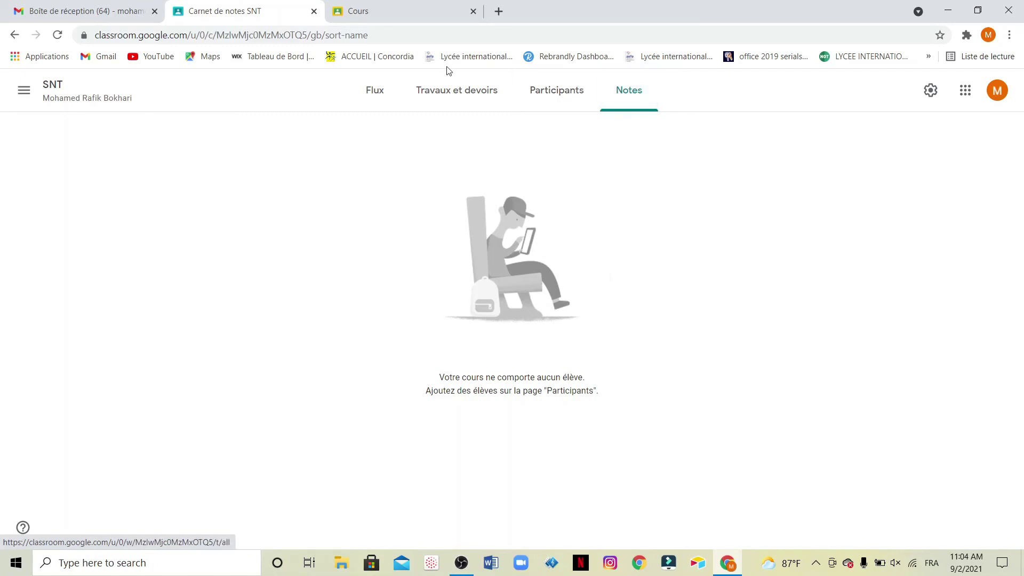
left_click(365, 95)
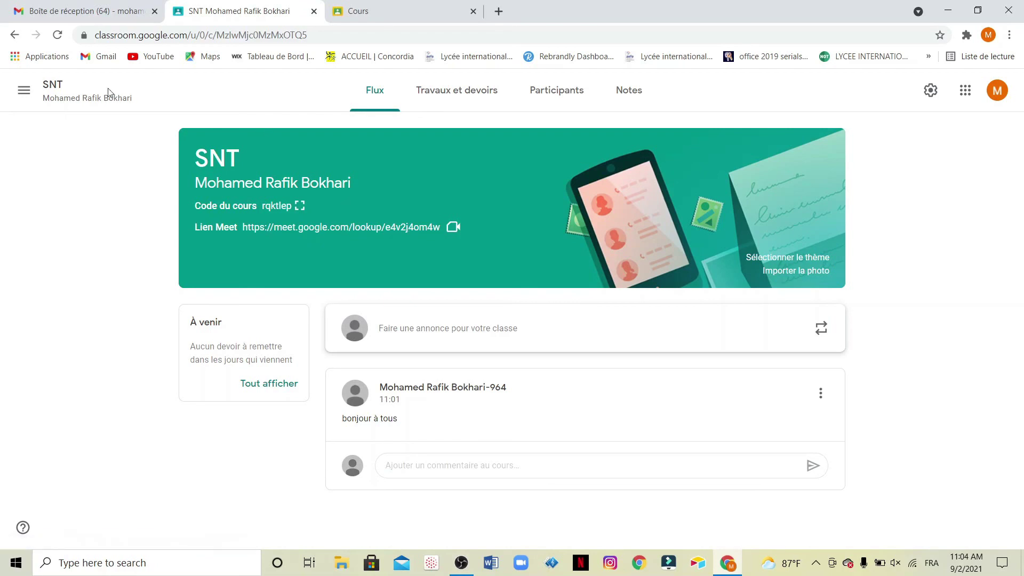
Go back to the course list, view the form for joining a course with a code, and close it without joining.
left_click(23, 90)
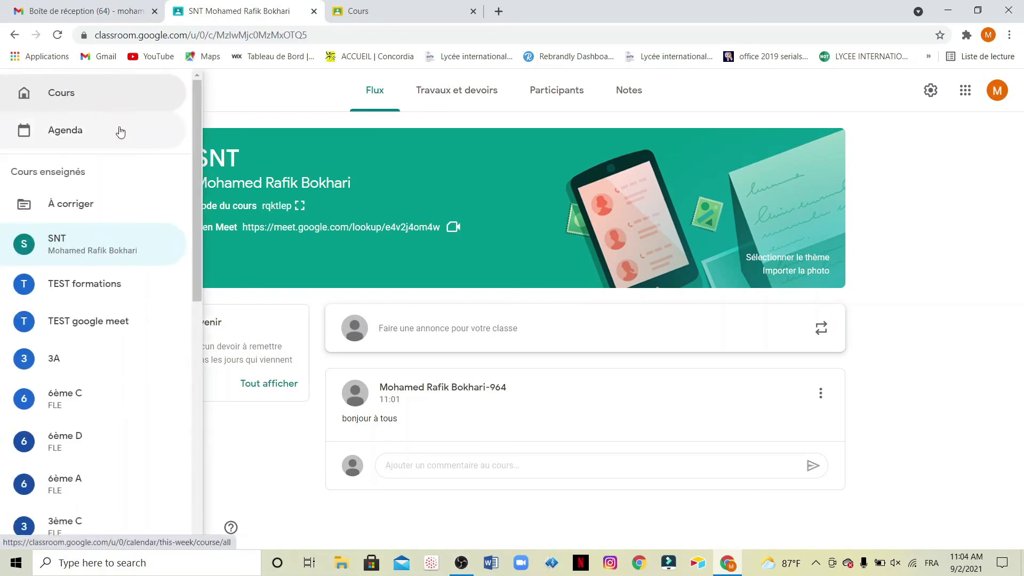
left_click(63, 91)
left_click(919, 96)
left_click(846, 117)
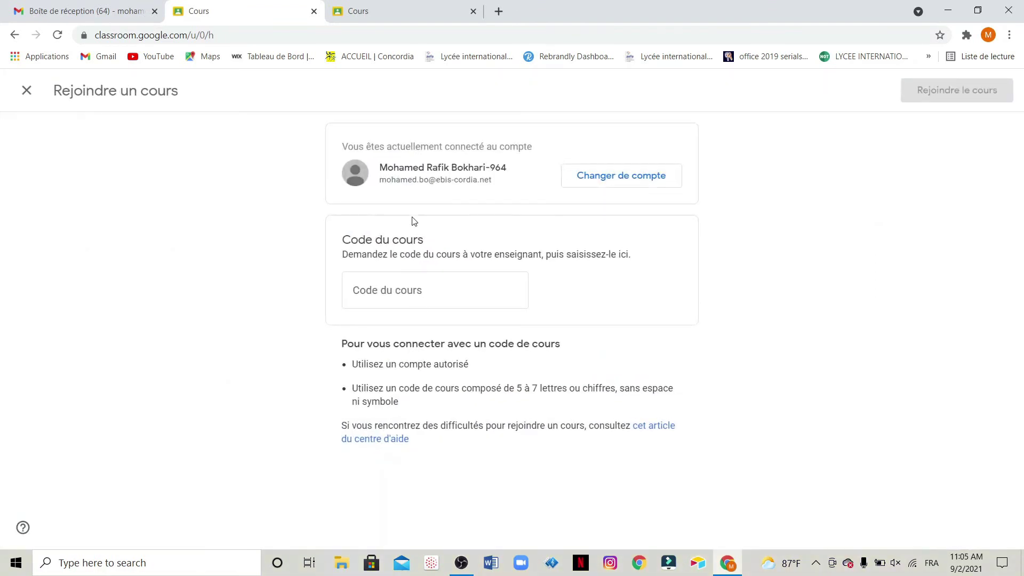
left_click(405, 287)
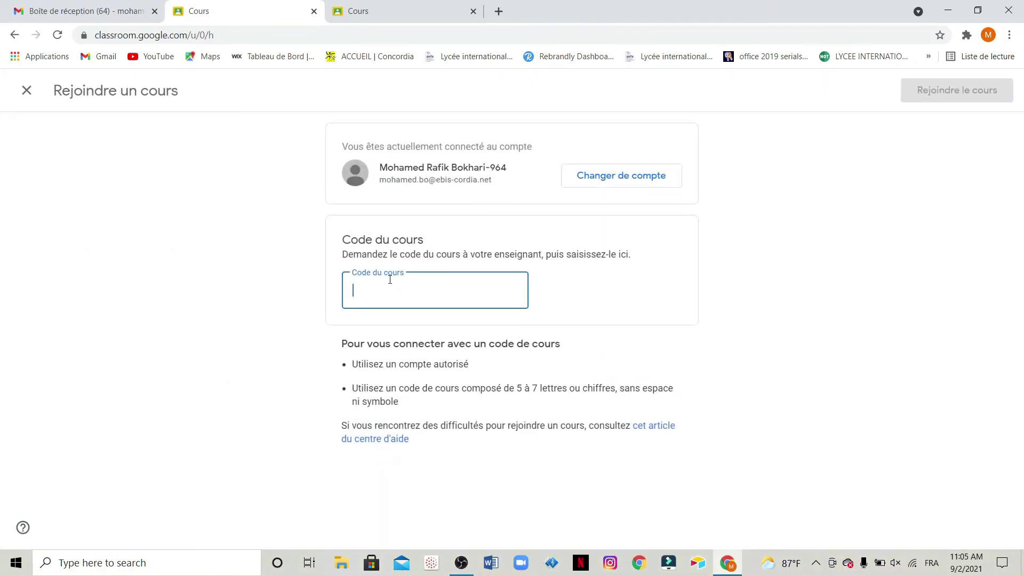
left_click(28, 92)
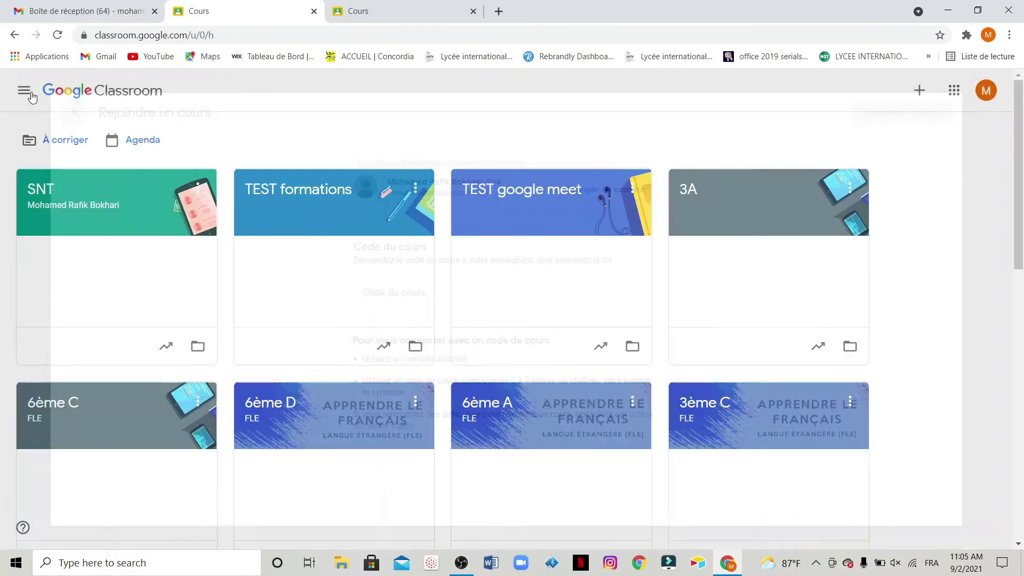
Reopen the SNT course to view its course code enlarged, then check the participants page and return to the stream.
left_click(58, 185)
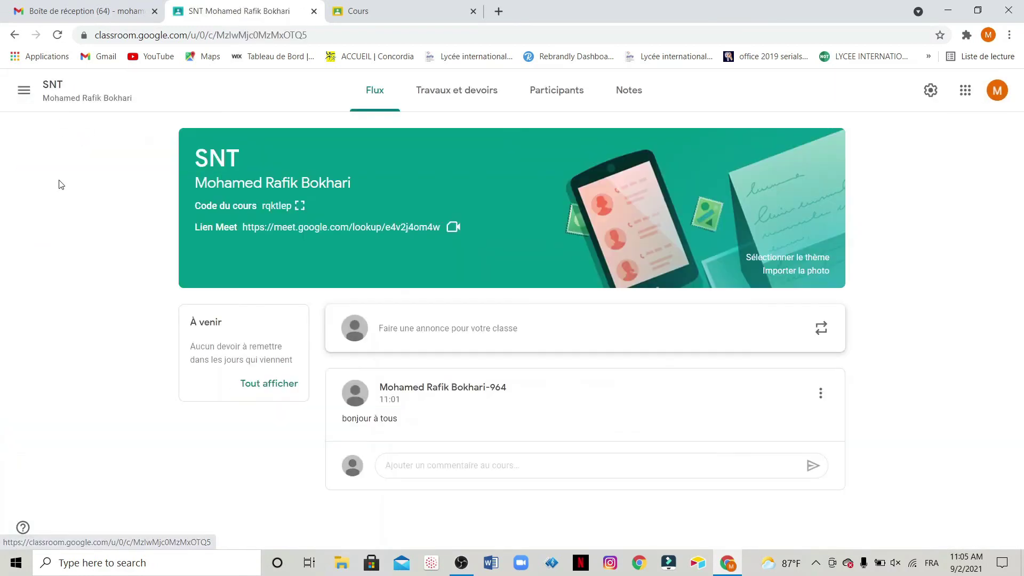
left_click(300, 206)
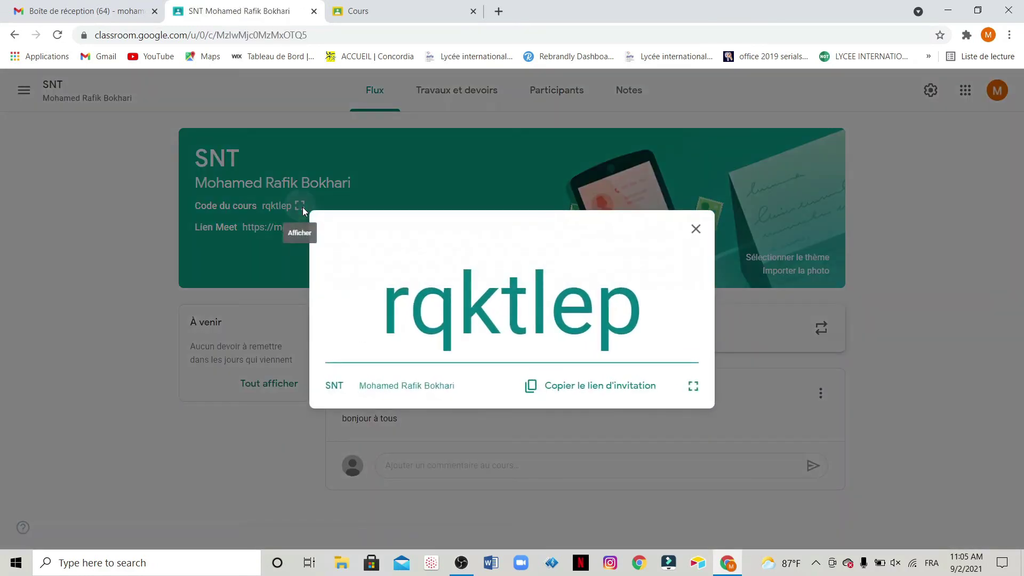
left_click_drag(651, 318, 378, 313)
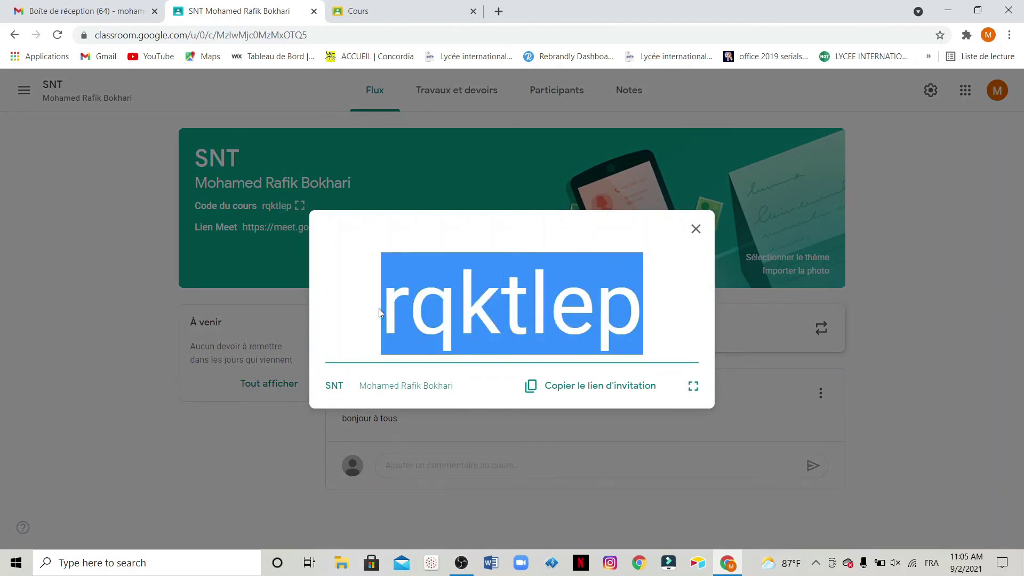
left_click(696, 229)
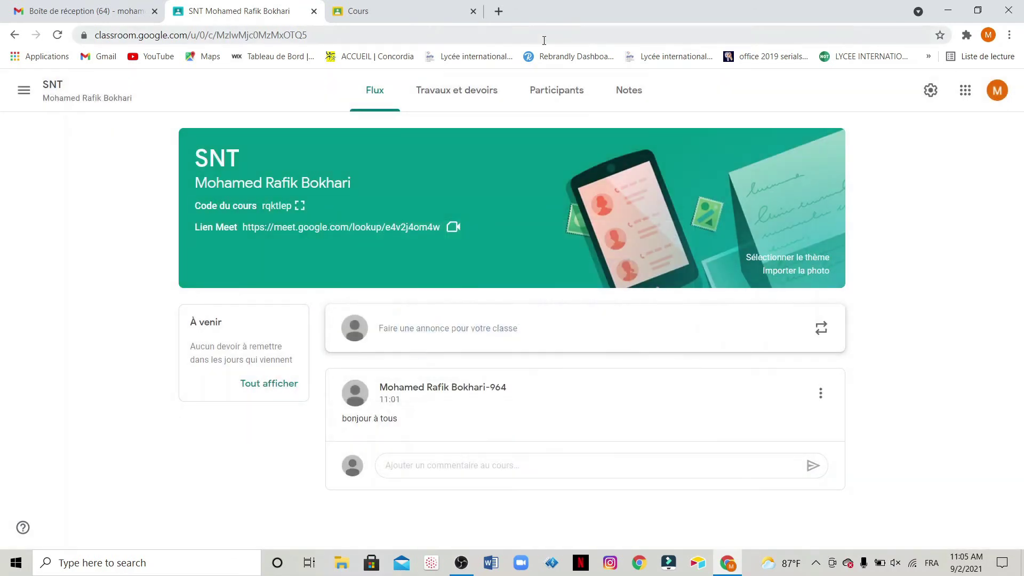
left_click(560, 98)
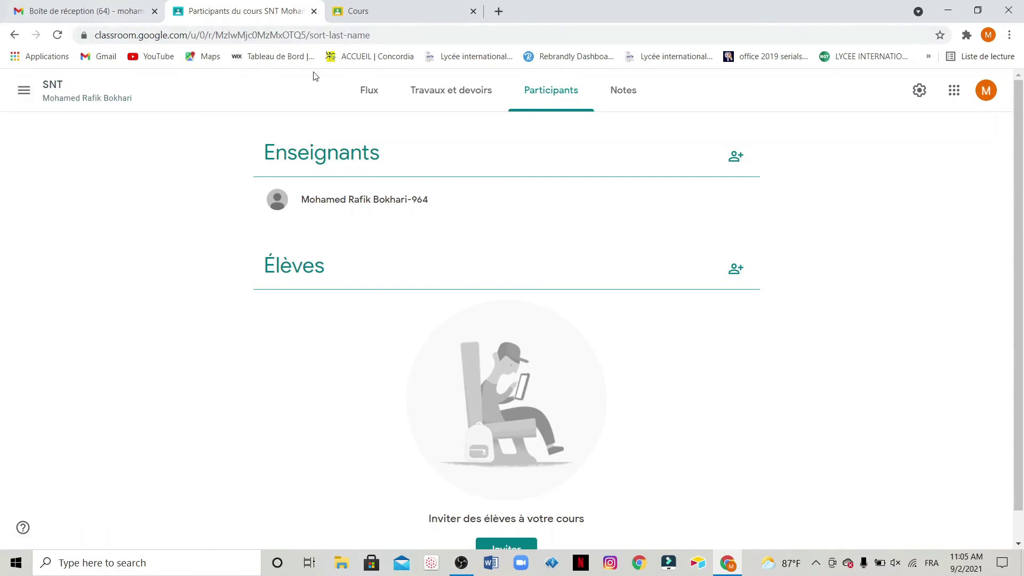
left_click(376, 94)
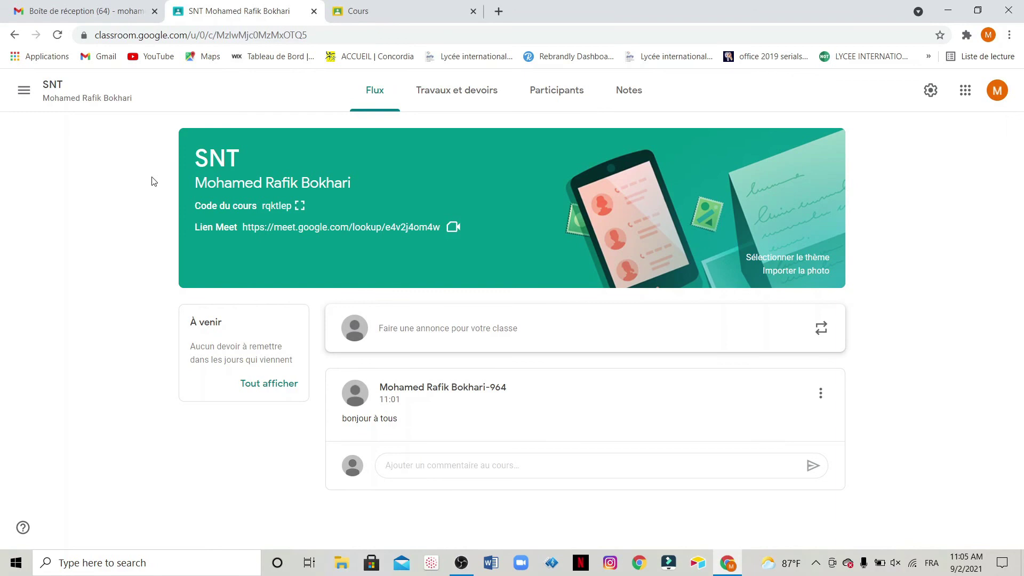